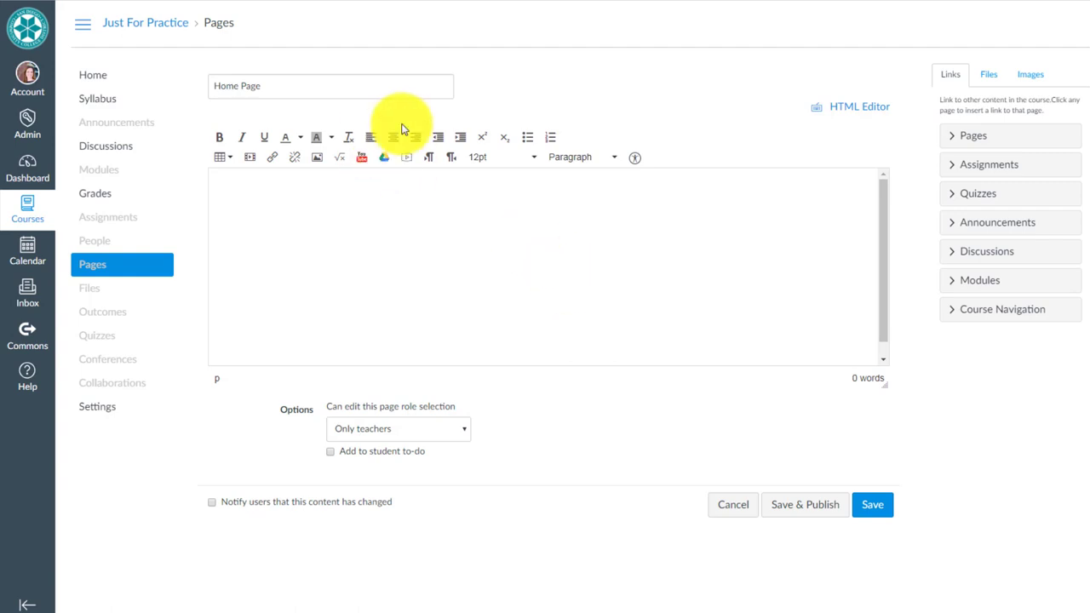
- Confirm the new page title 'Home Page' and place the cursor in the empty body
left_click(277, 86)
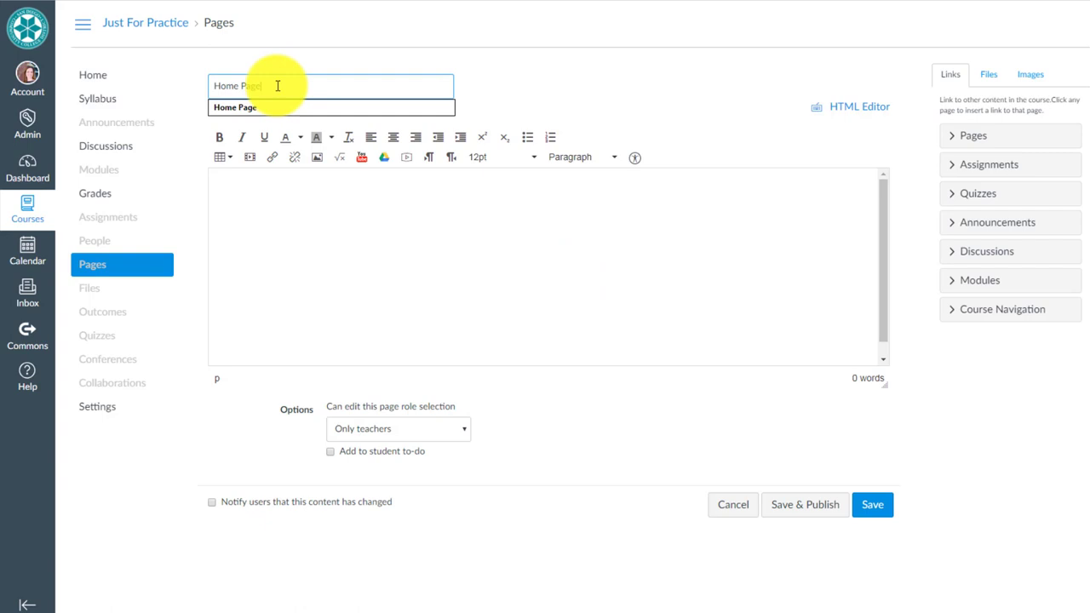
left_click(319, 230)
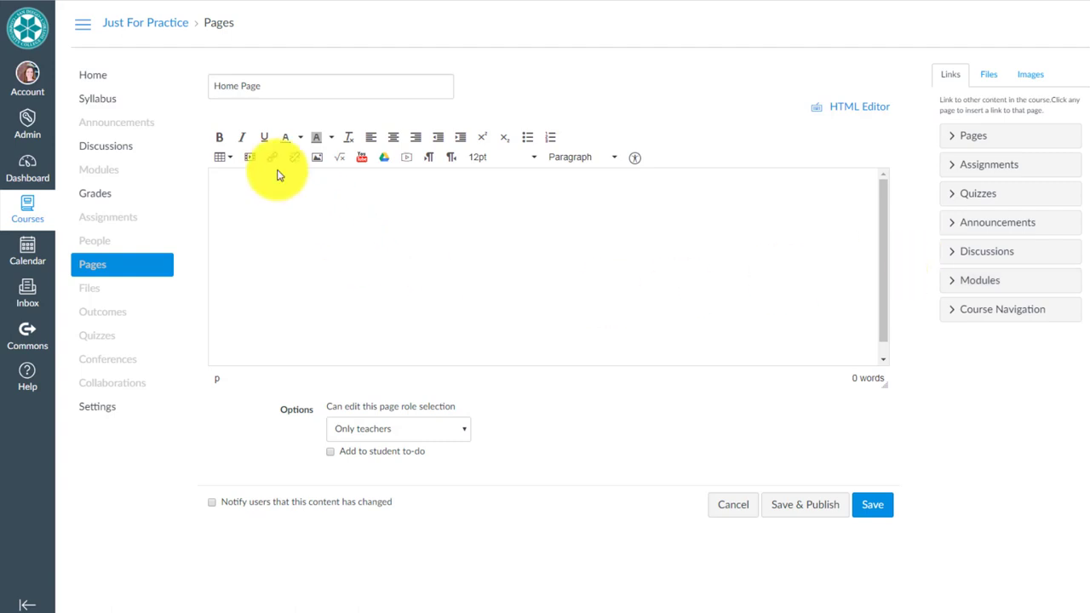
- Type the four-item outline: header image, instructor message, getting started, getting help
type("1. ")
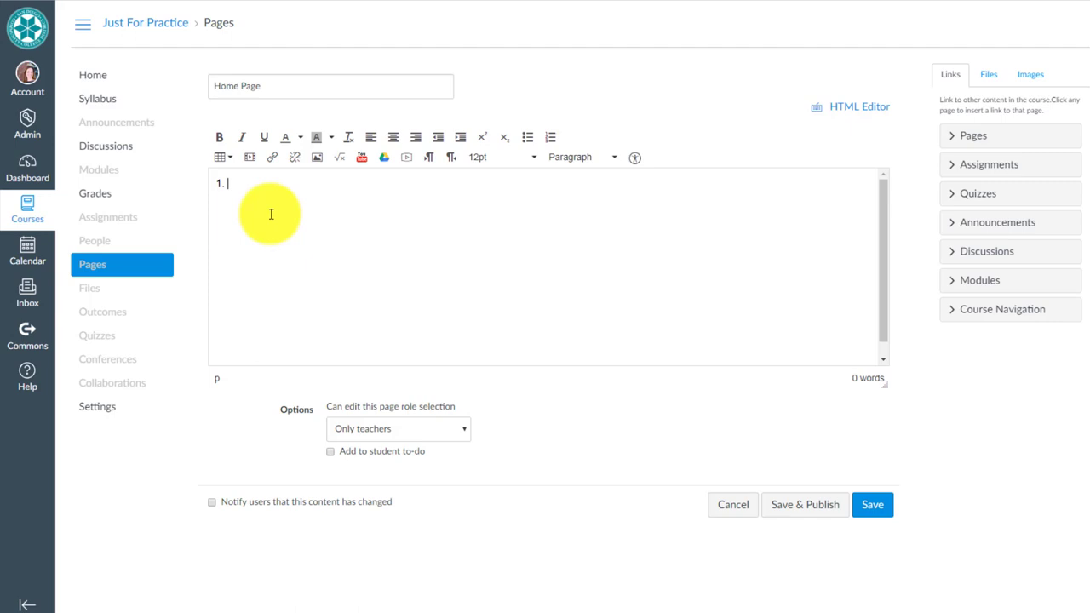
type("Welcoming ")
type("header image")
key("Return")
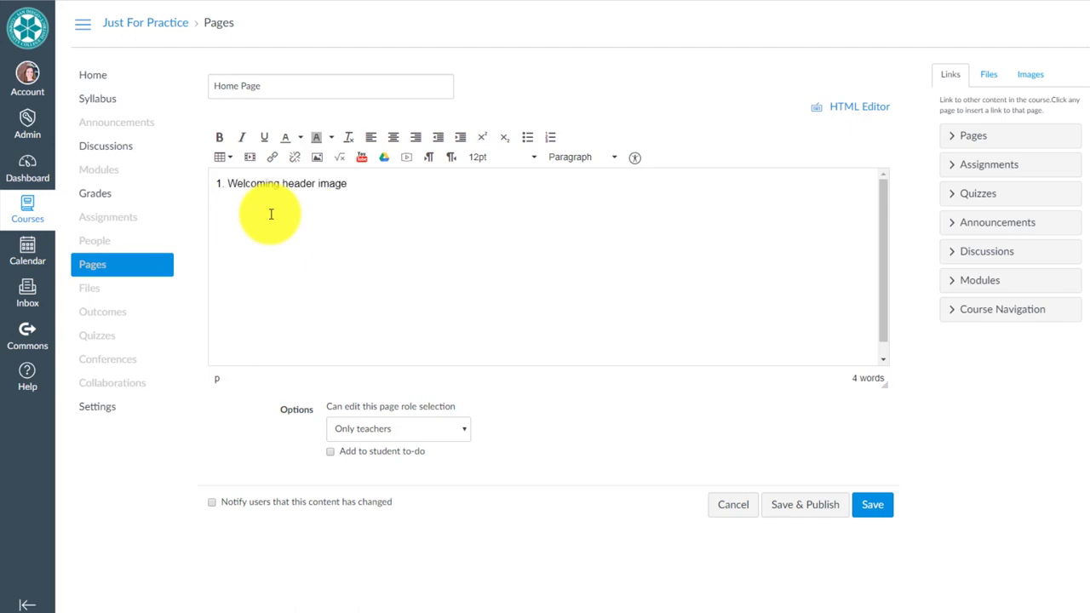
type("2. Message")
type(" fromme,")
key("BackSpace")
key("BackSpace")
key("BackSpace")
type("me, ")
type("the instructor ")
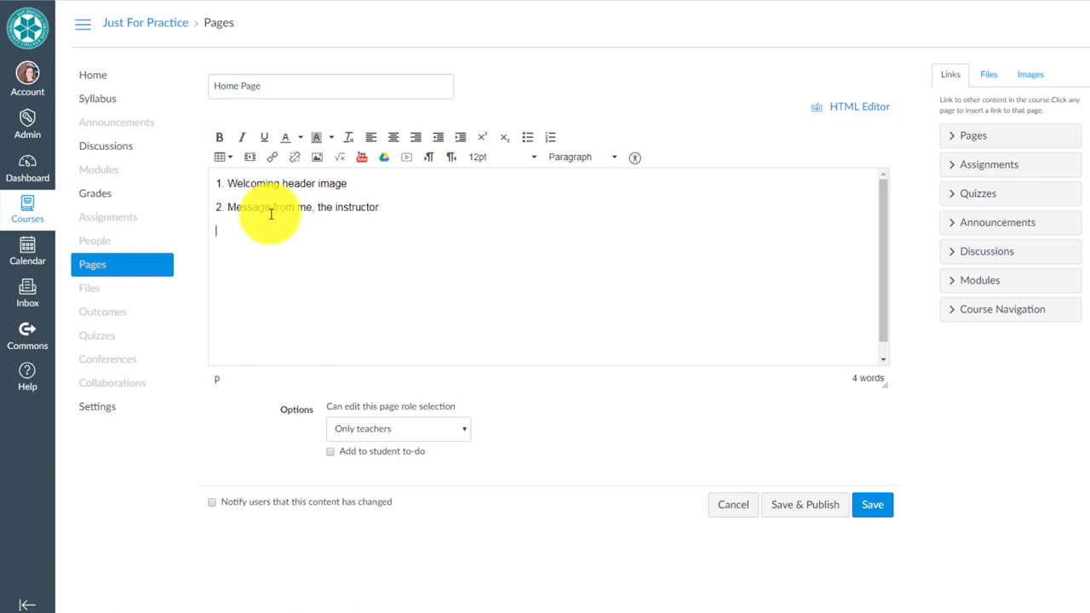
type("3. H")
type("ow students should g")
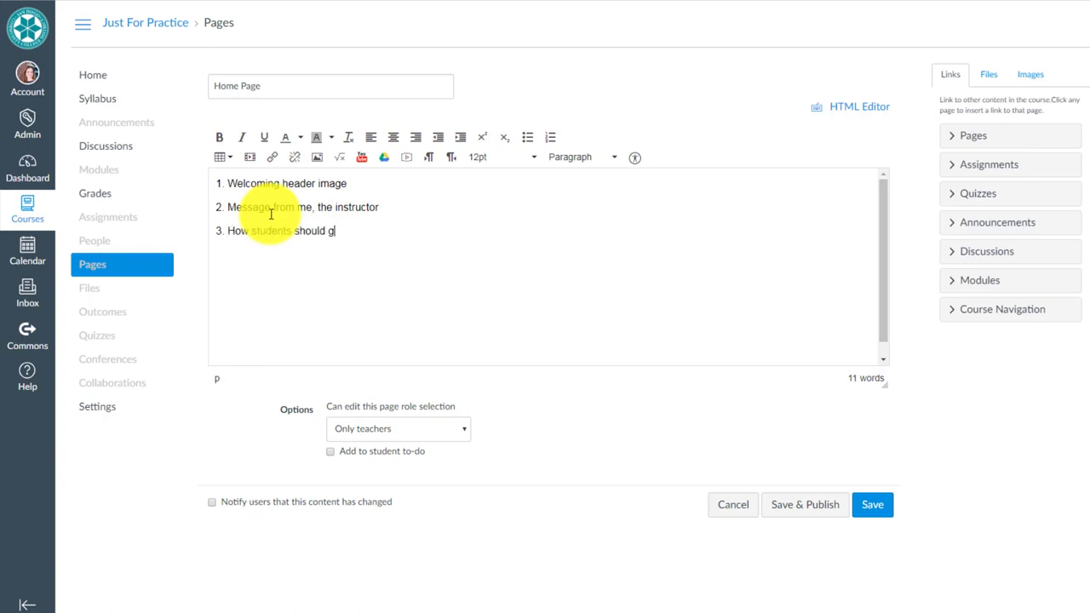
type("et started in the course.")
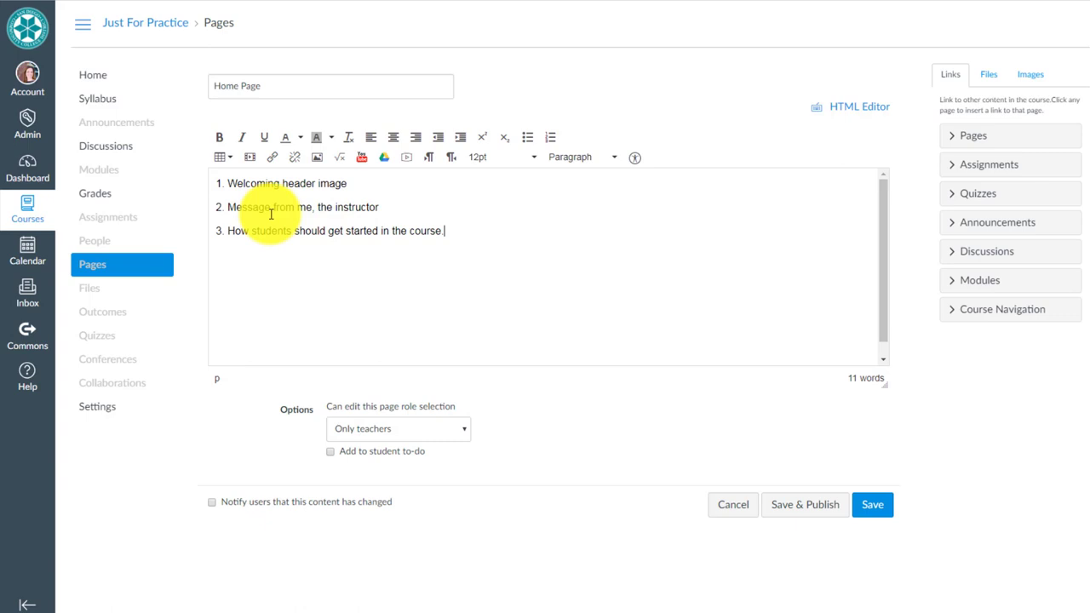
key("Return")
type("4. How")
type(" students can")
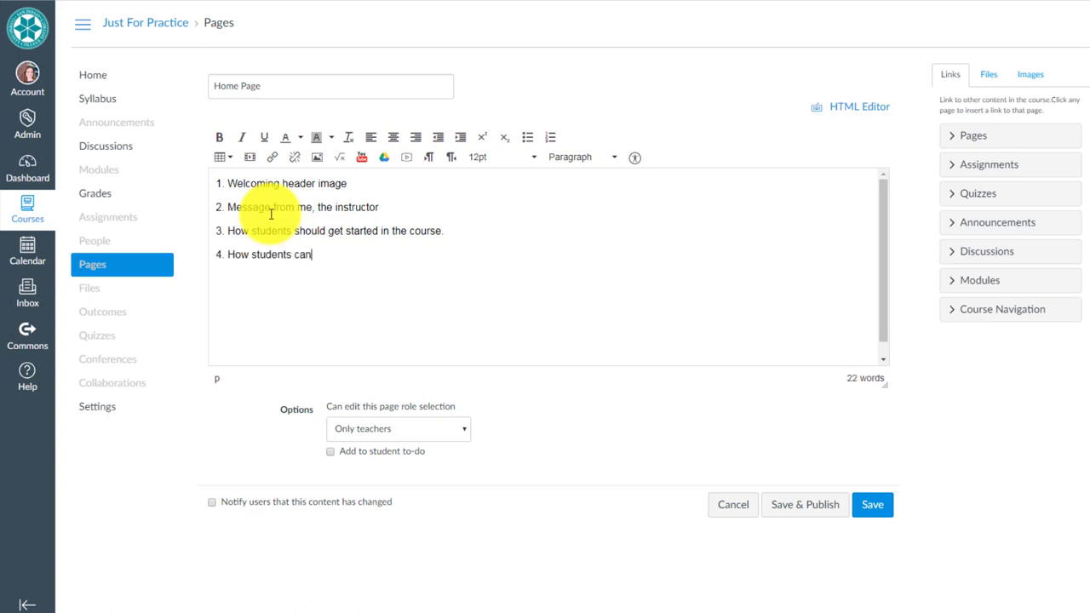
type(" get help if they ne")
type("ed it.")
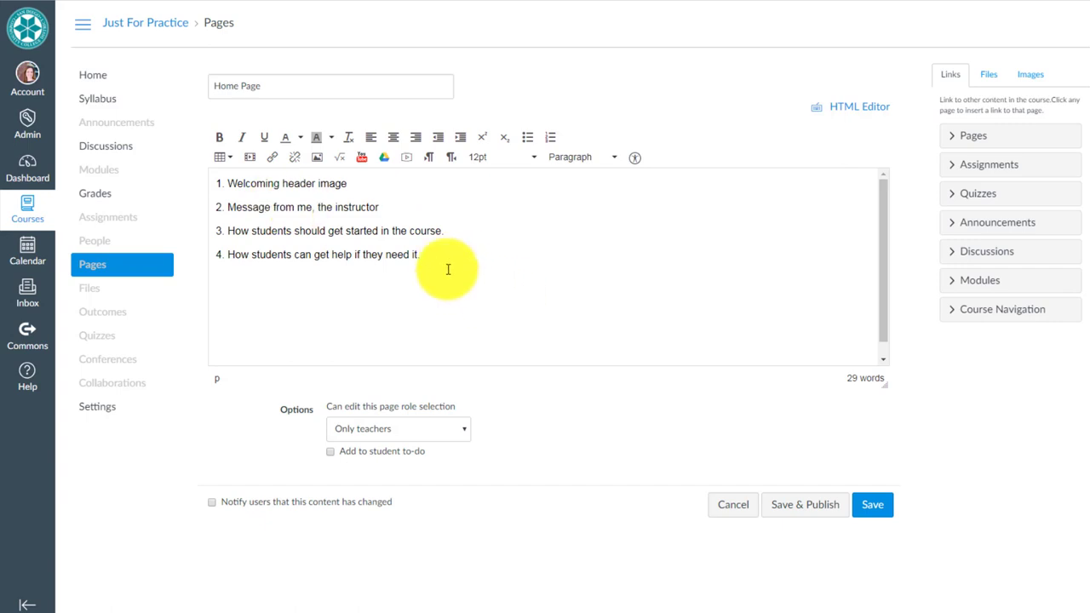
key("Return")
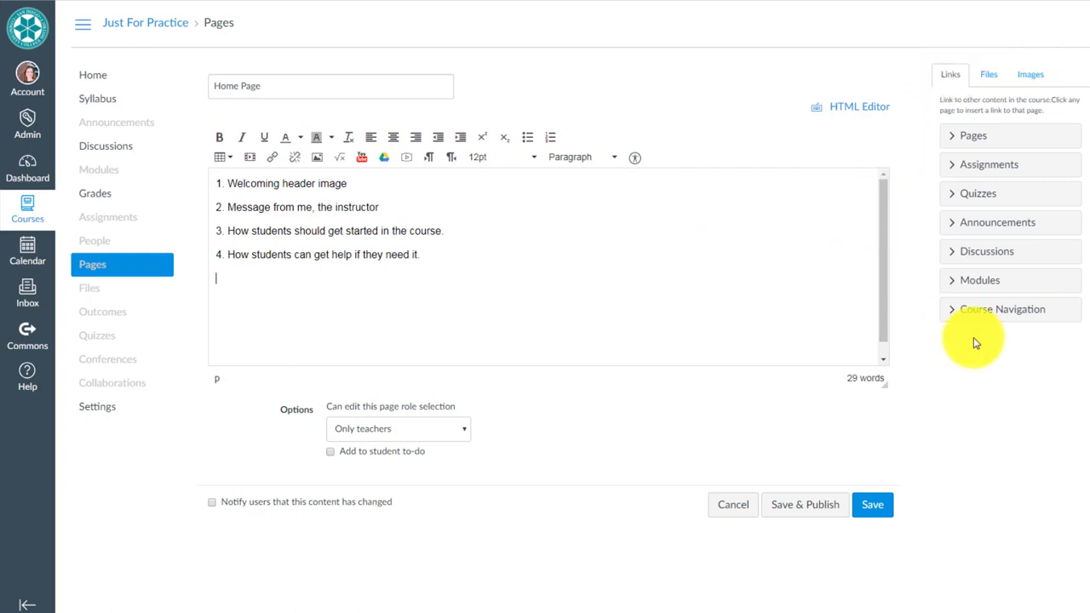
- Pick katie-sample-course-header.png from the Desktop samples folder as a new image upload
left_click(1032, 78)
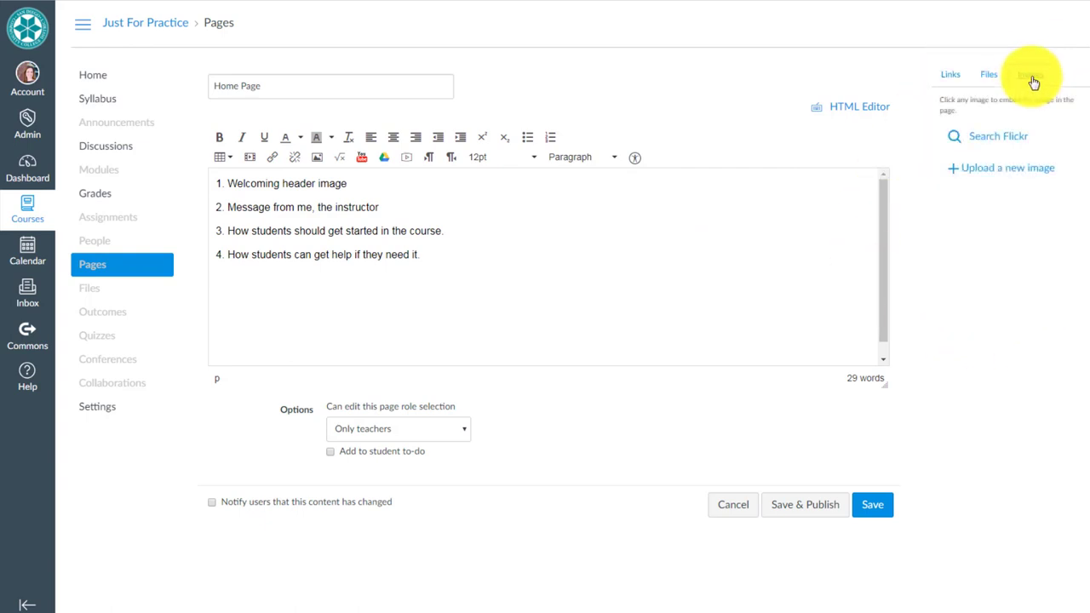
left_click(1015, 171)
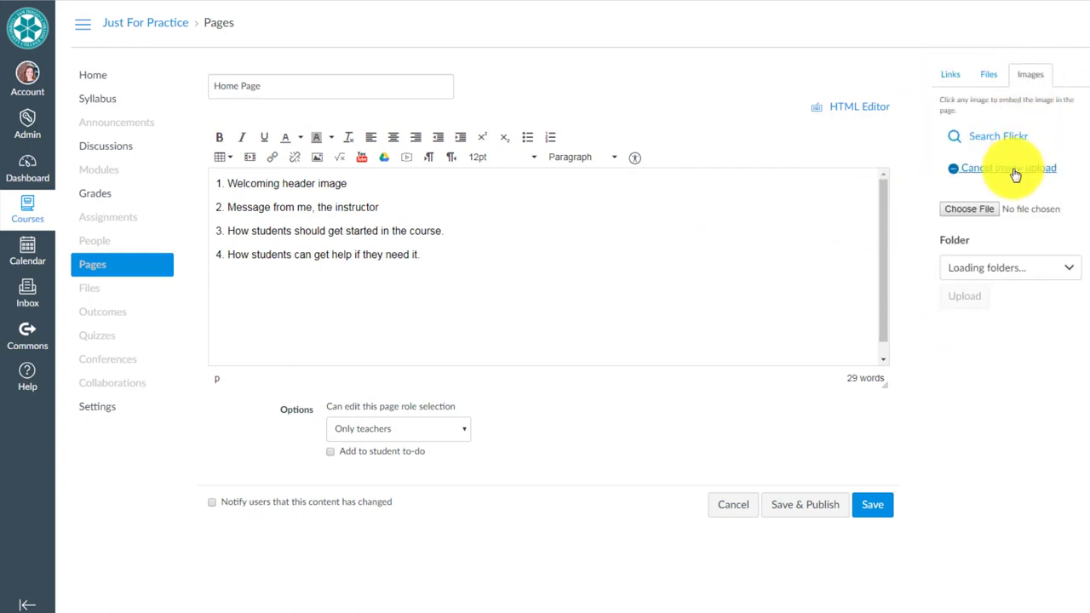
left_click(975, 212)
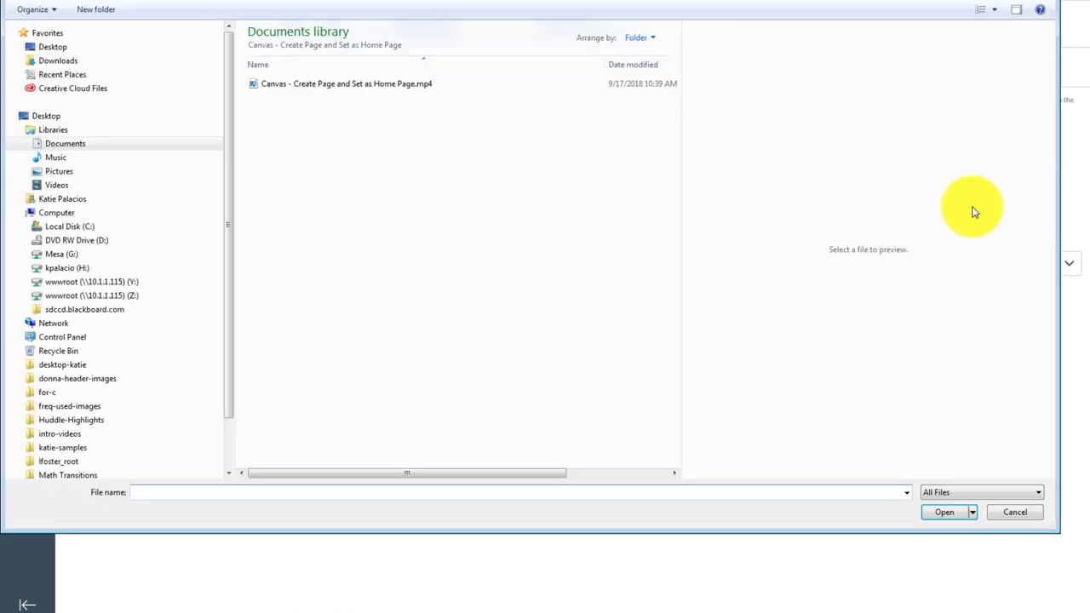
left_click(53, 51)
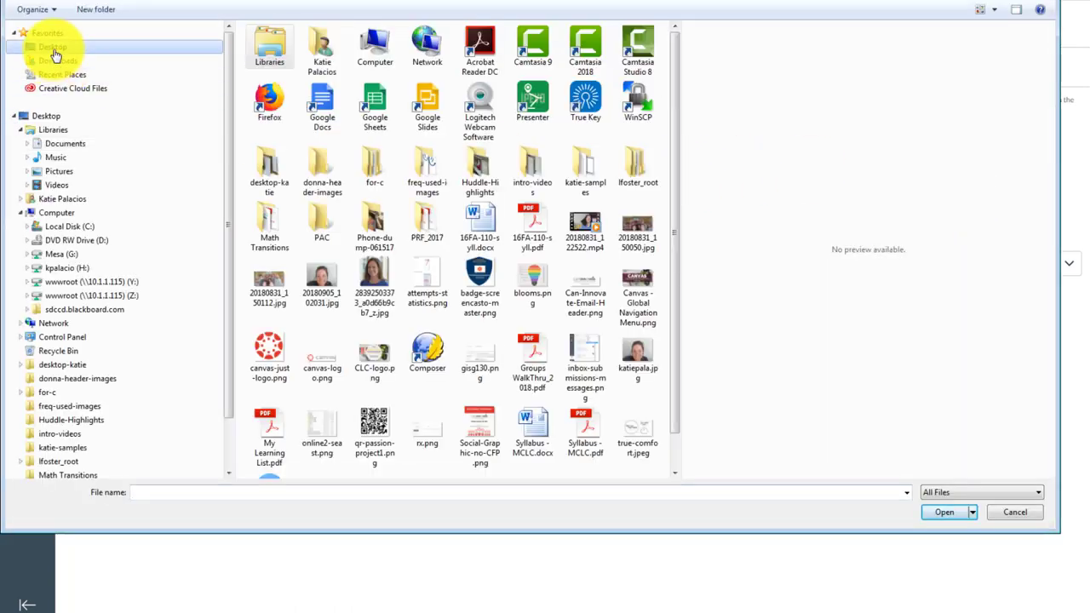
double_click(579, 166)
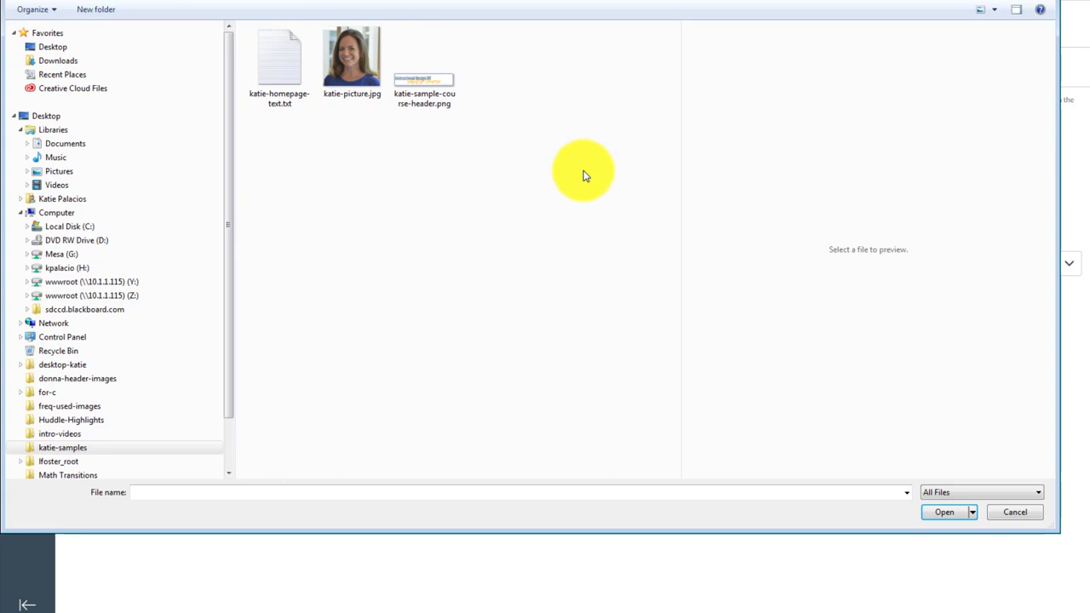
left_click(426, 89)
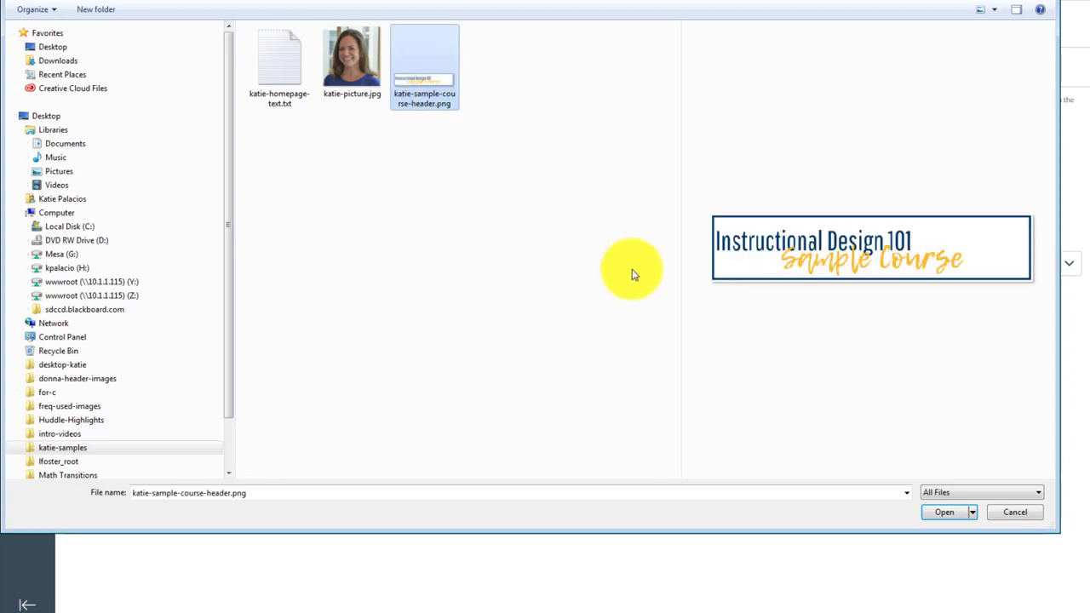
left_click(950, 511)
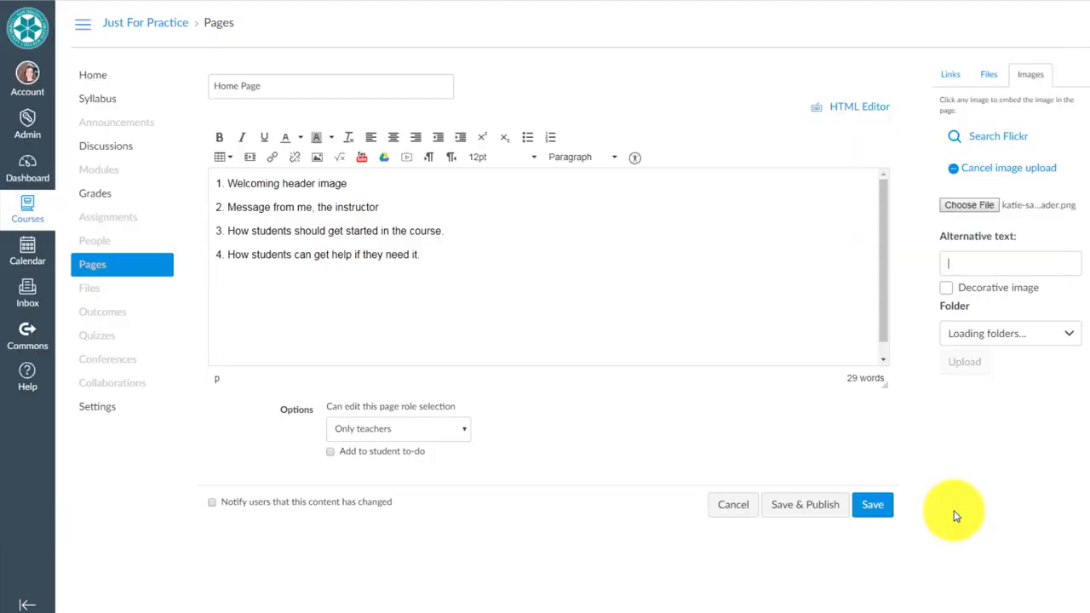
- Give the header image the 'Welcome to Instr…' alt text and upload it into the page
left_click(965, 267)
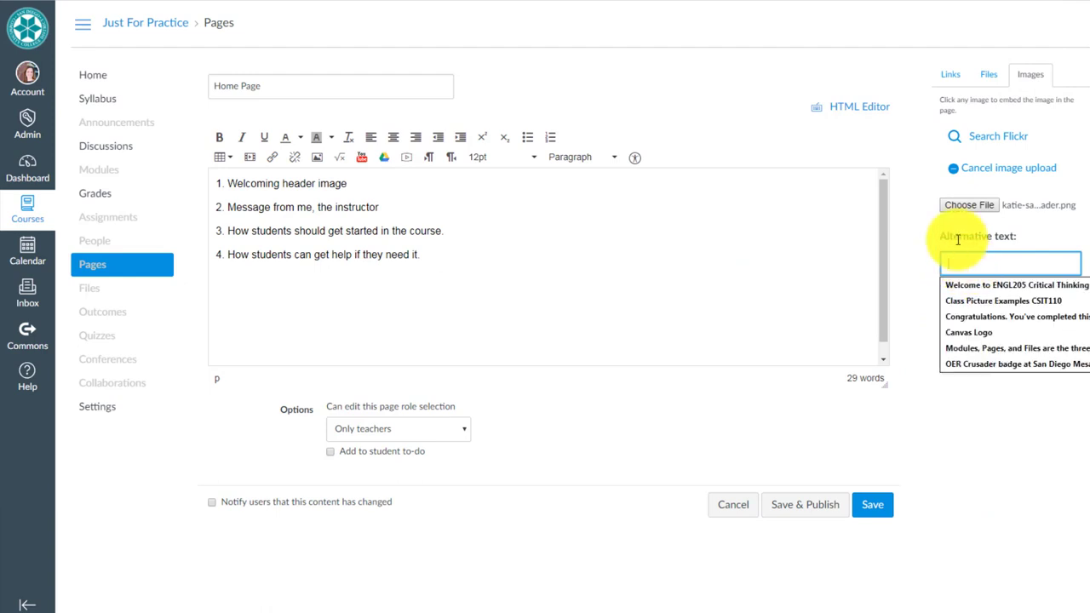
type("We")
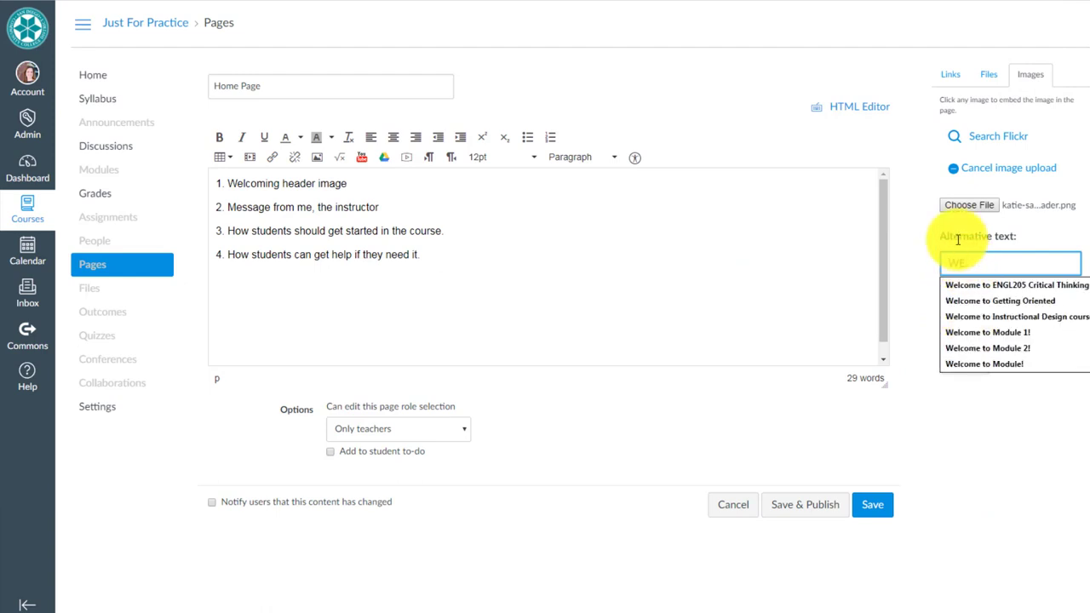
type("lcome to Ins")
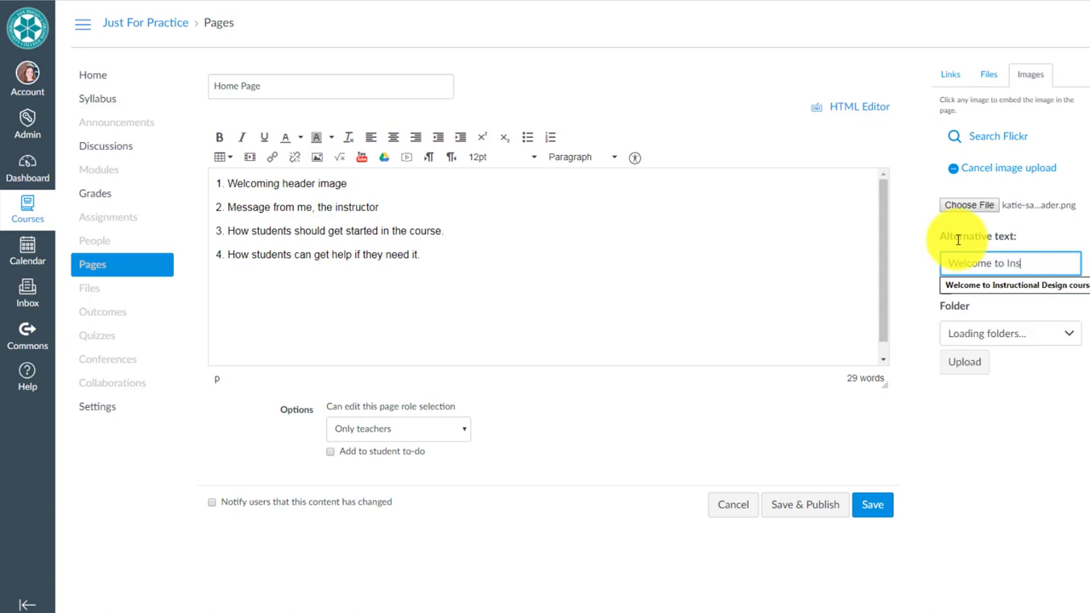
type("tructional D")
left_click(1009, 284)
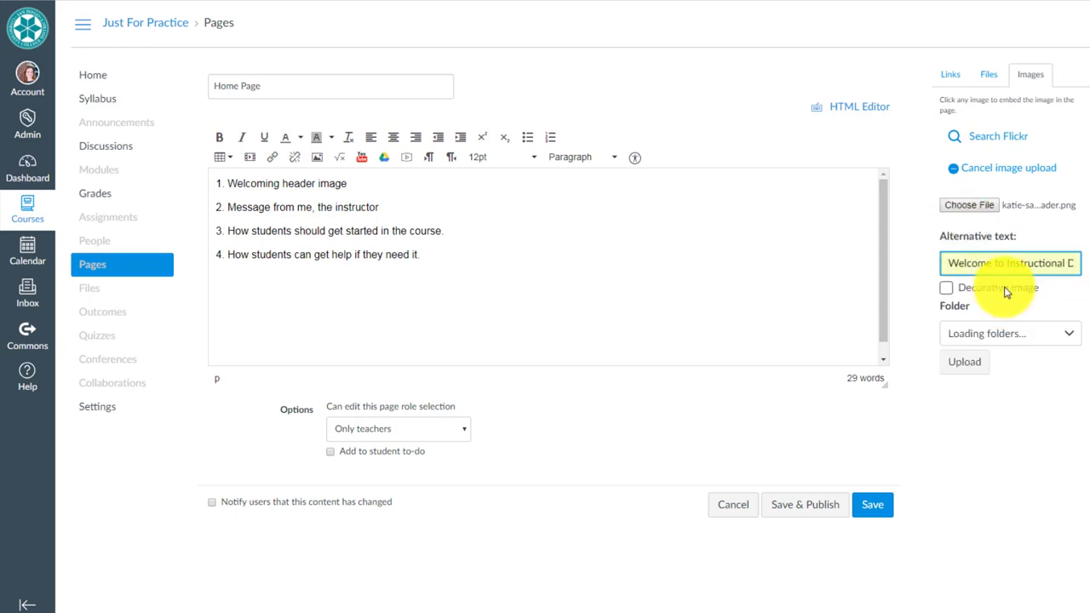
left_click(958, 364)
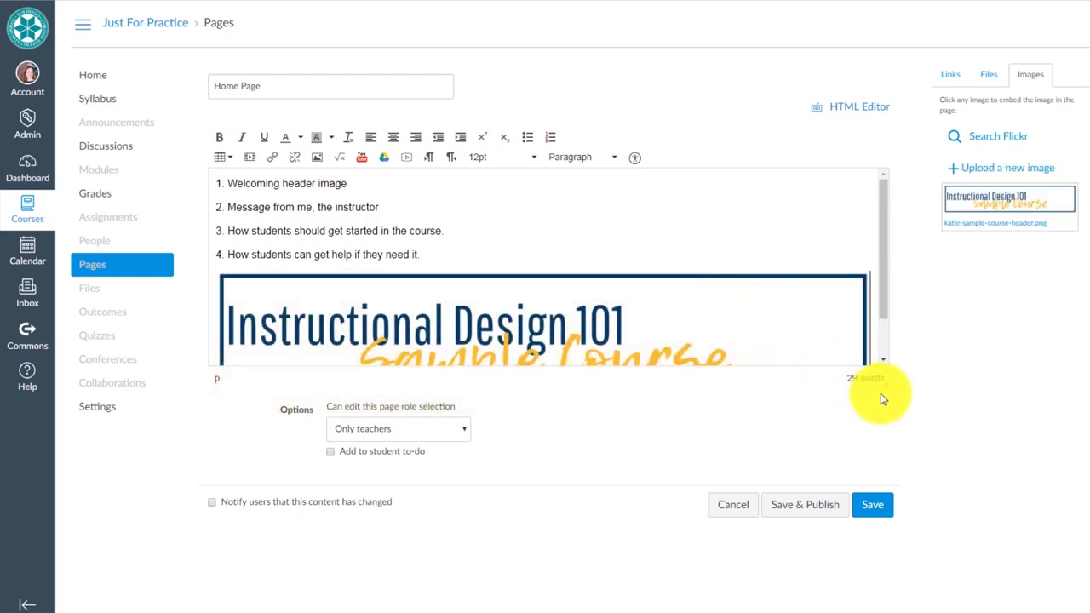
- Enlarge the editing area, check the inserted banner, and select the 'Welcoming header image' line
left_click_drag(882, 396, 888, 435)
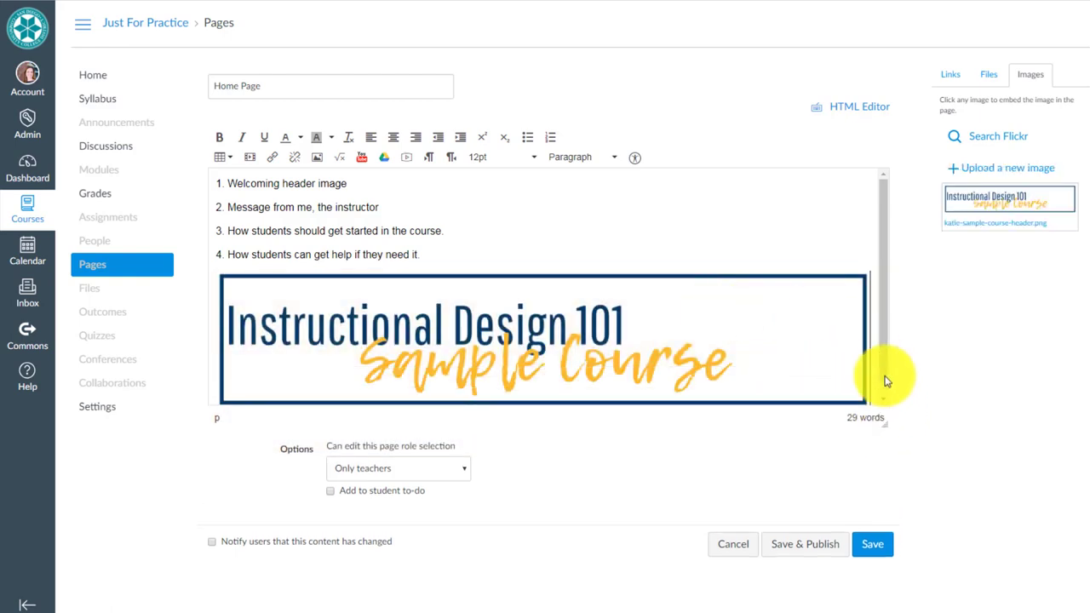
left_click(741, 332)
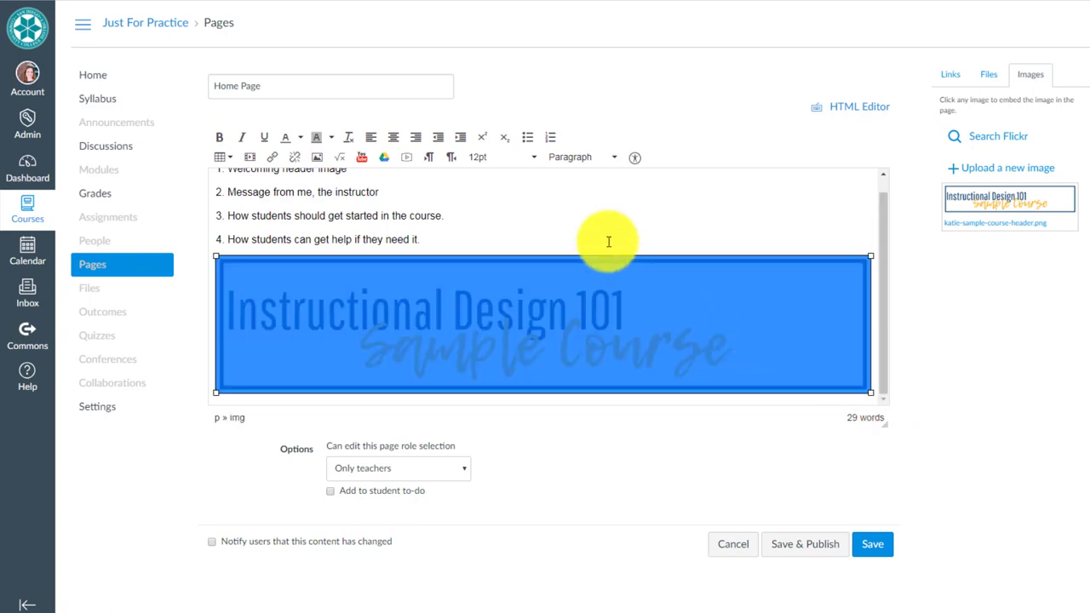
left_click(571, 240)
scroll(375, 223, "up", 1)
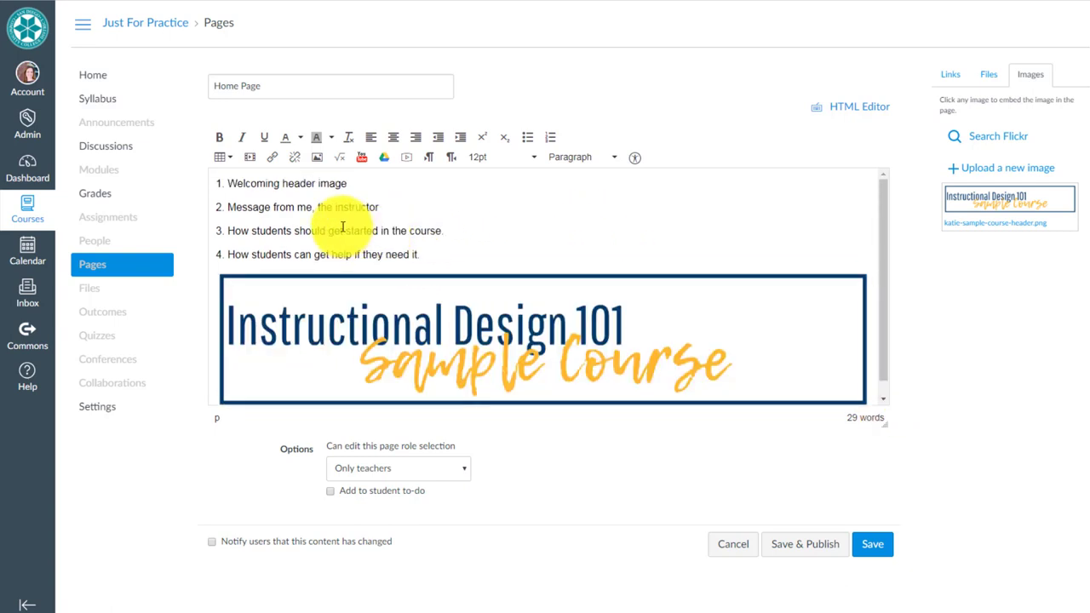
left_click_drag(349, 184, 217, 181)
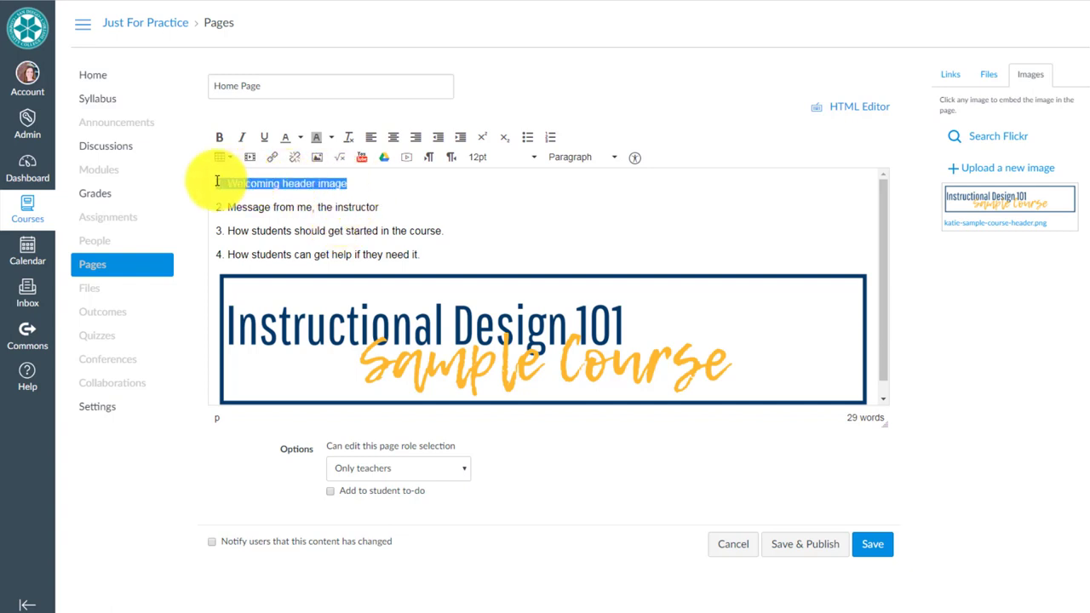
- Delete the header-image placeholder line and paste the welcome message below the banner
key("BackSpace")
key("BackSpace")
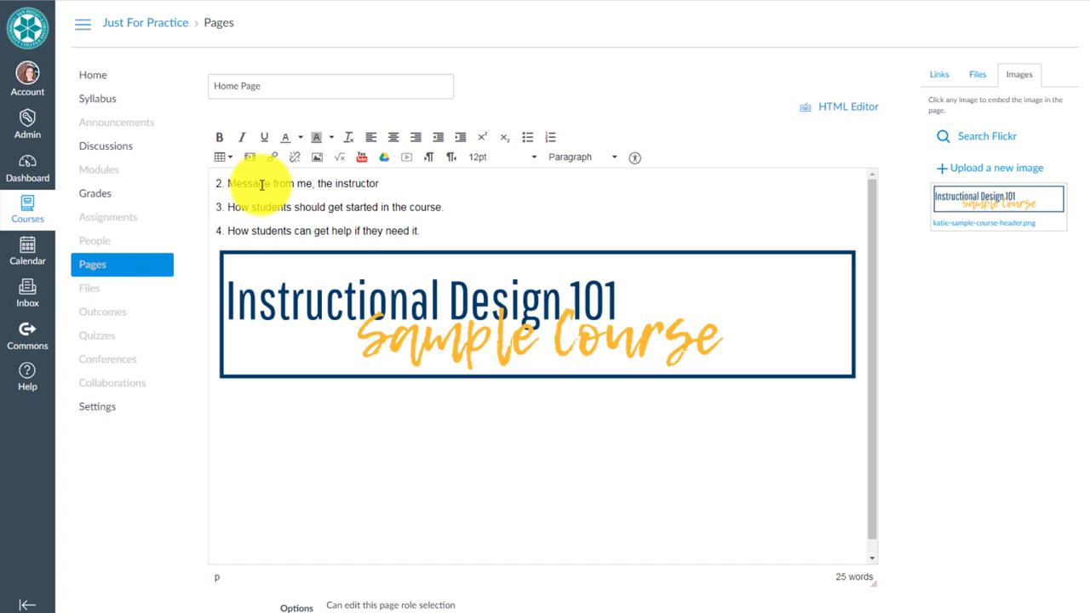
left_click(235, 184)
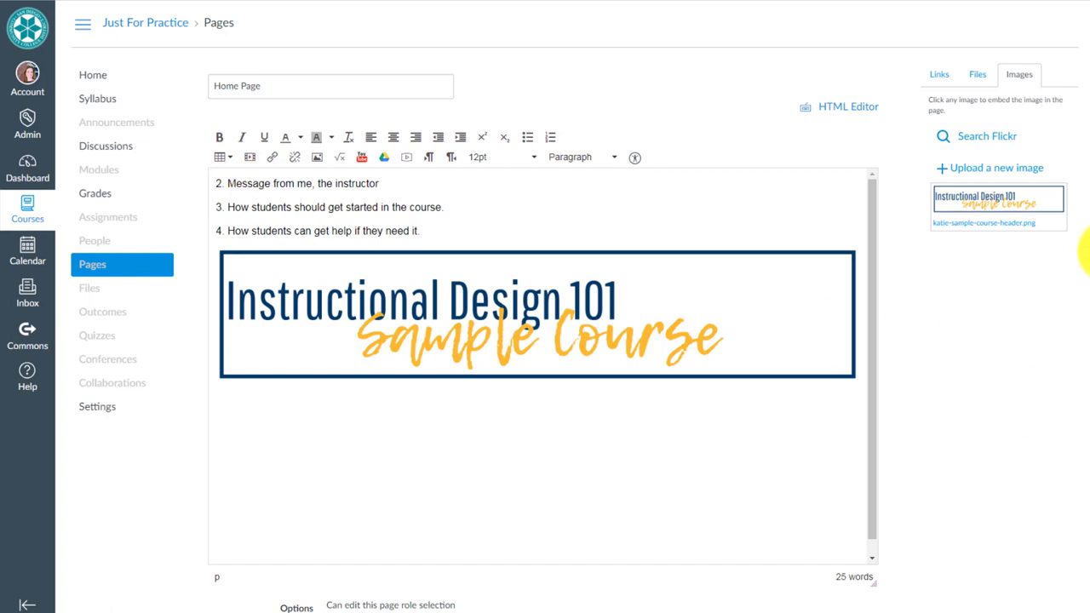
left_click(235, 402)
key("ctrl+v")
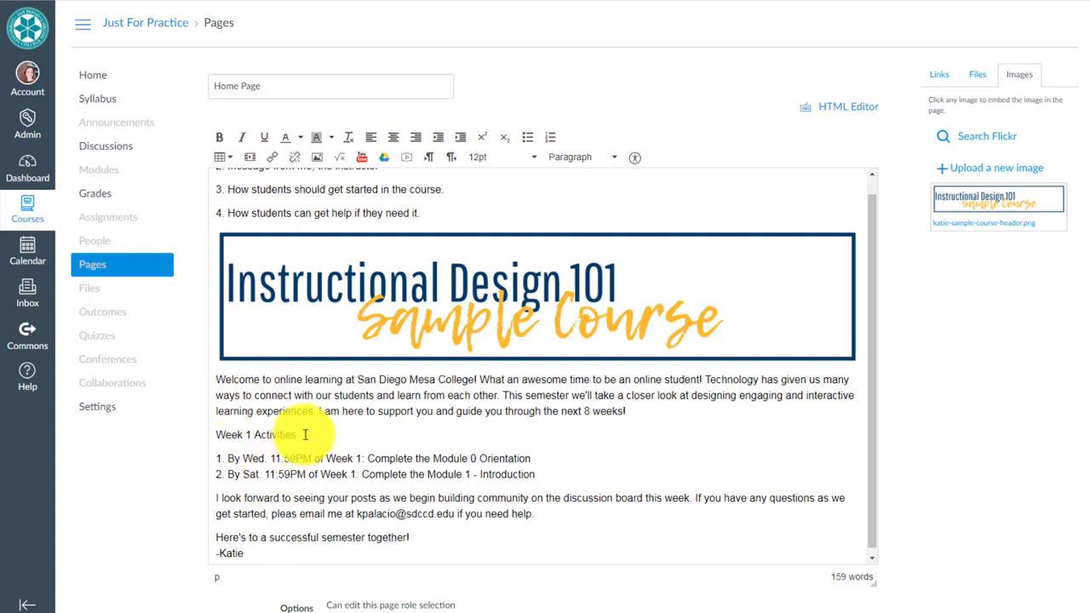
- Make 'Week 1 Activities' a Header 2 heading
left_click_drag(298, 435, 216, 437)
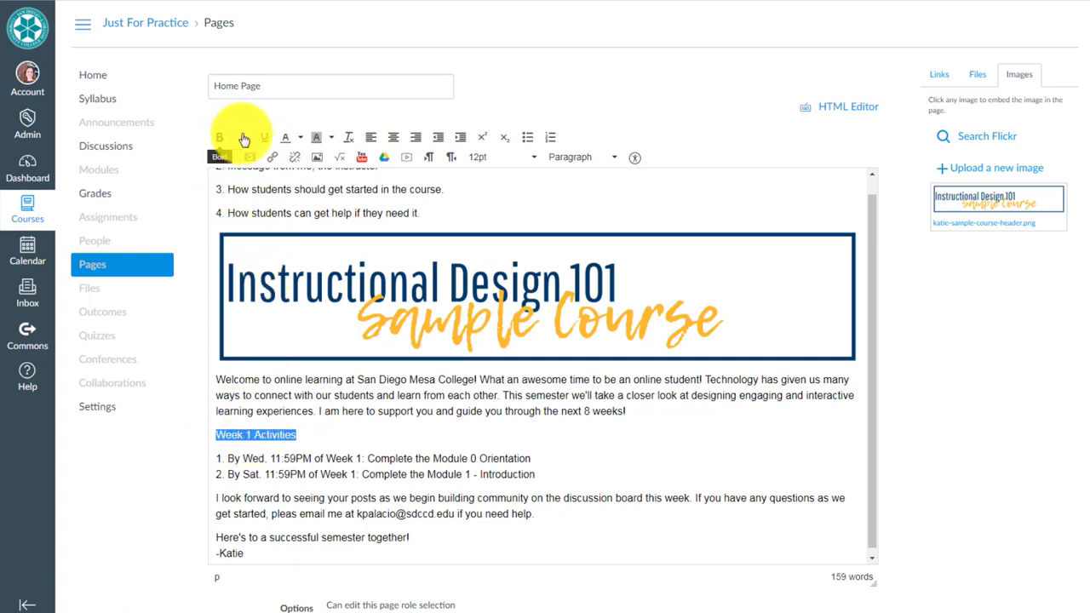
left_click(609, 164)
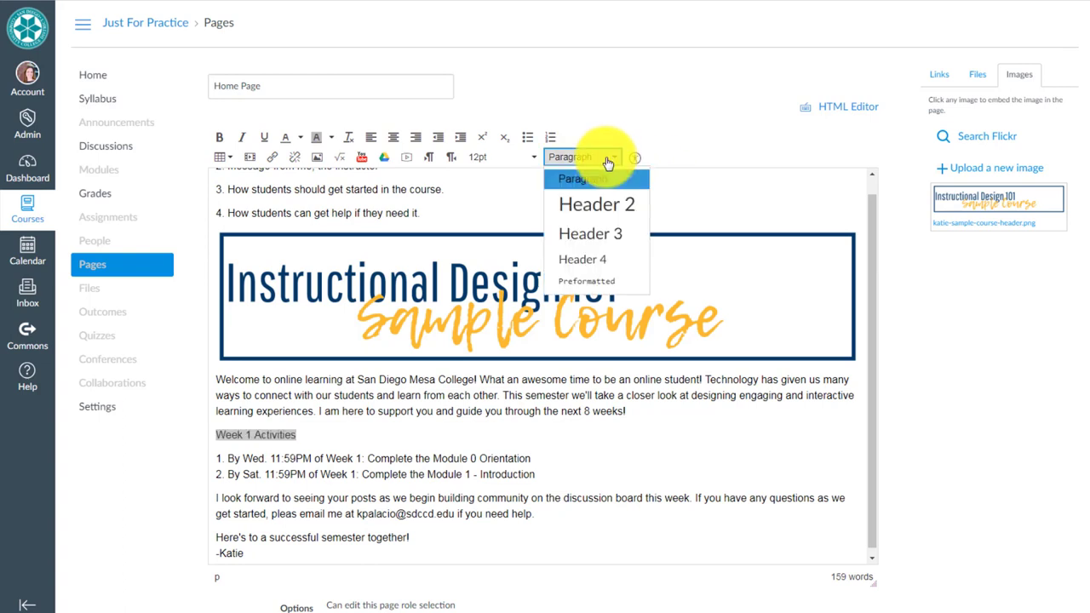
left_click(618, 208)
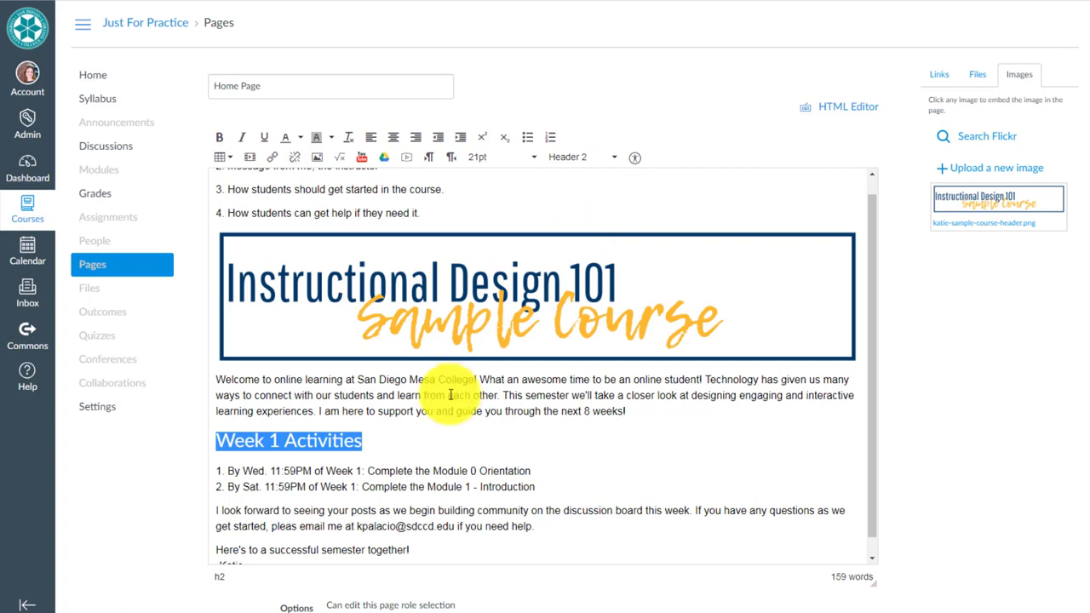
left_click(347, 453)
- Turn the two deadline lines into a numbered list and remove their typed numbers
scroll(289, 425, "down", 1)
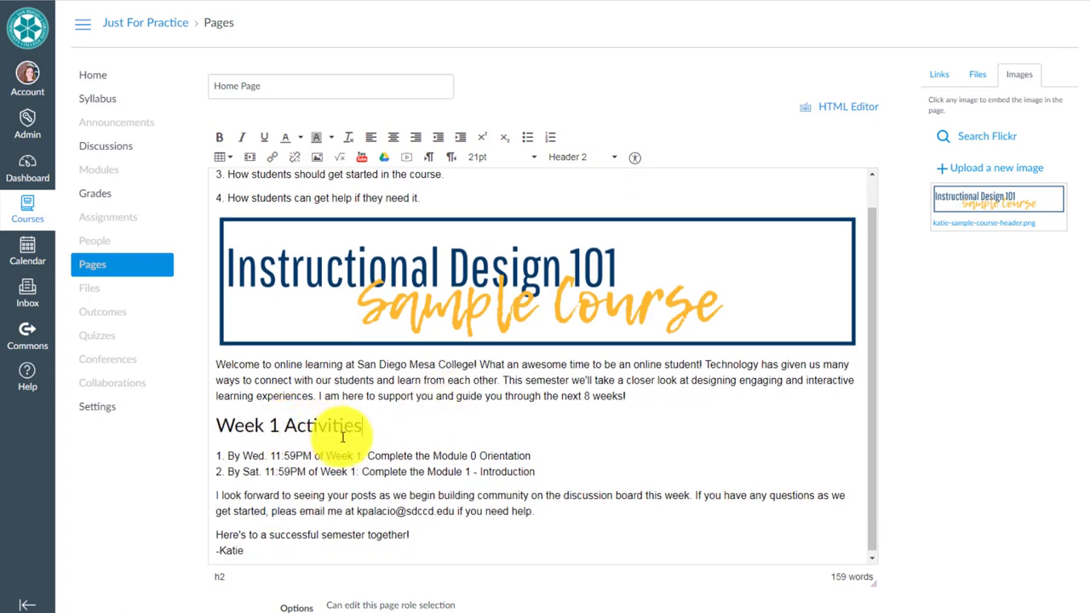
left_click_drag(538, 472, 220, 459)
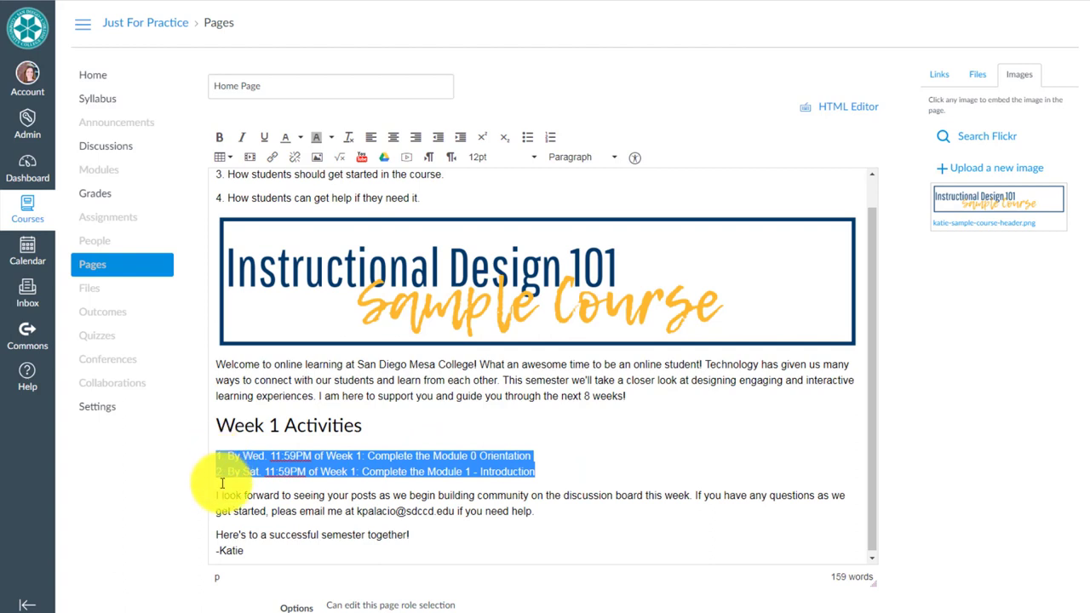
left_click(550, 137)
left_click(247, 454)
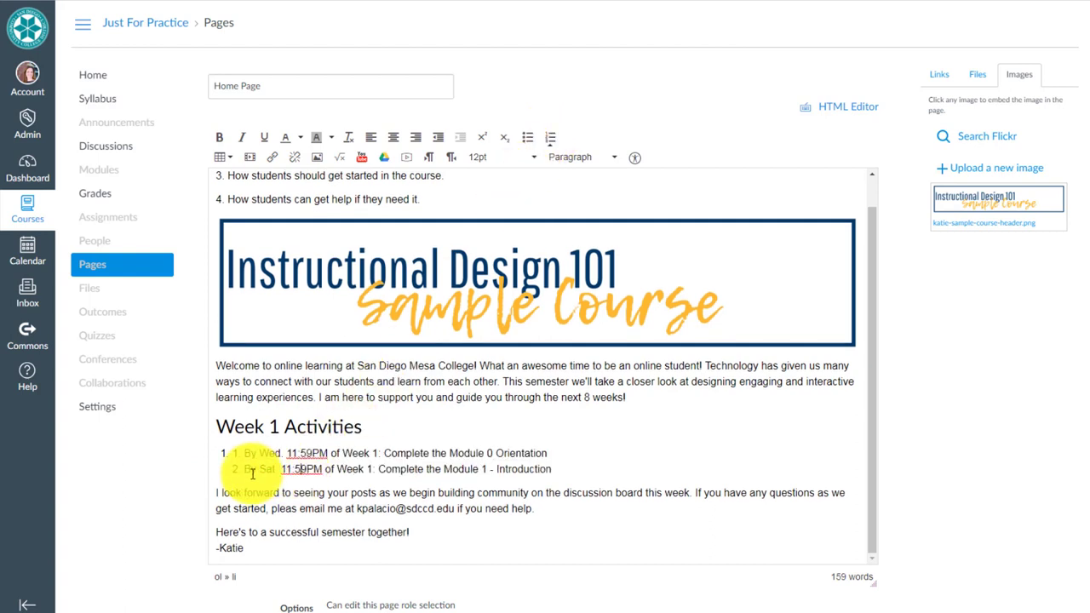
key("BackSpace")
key("BackSpace")
key("BackSpace")
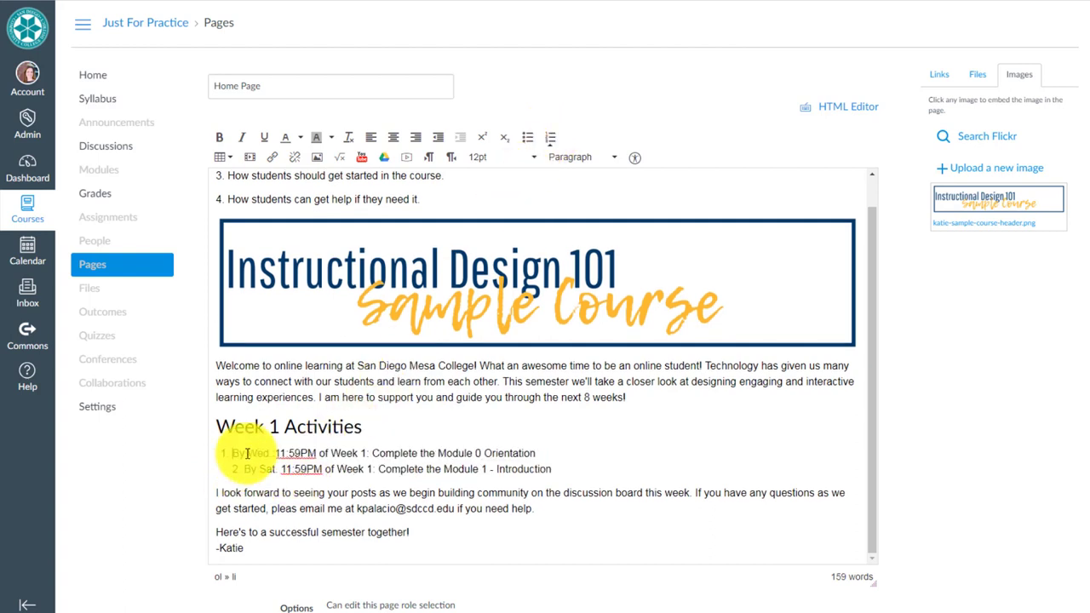
key("Down")
key("BackSpace")
key("Return")
key("Delete")
key("Delete")
key("Delete")
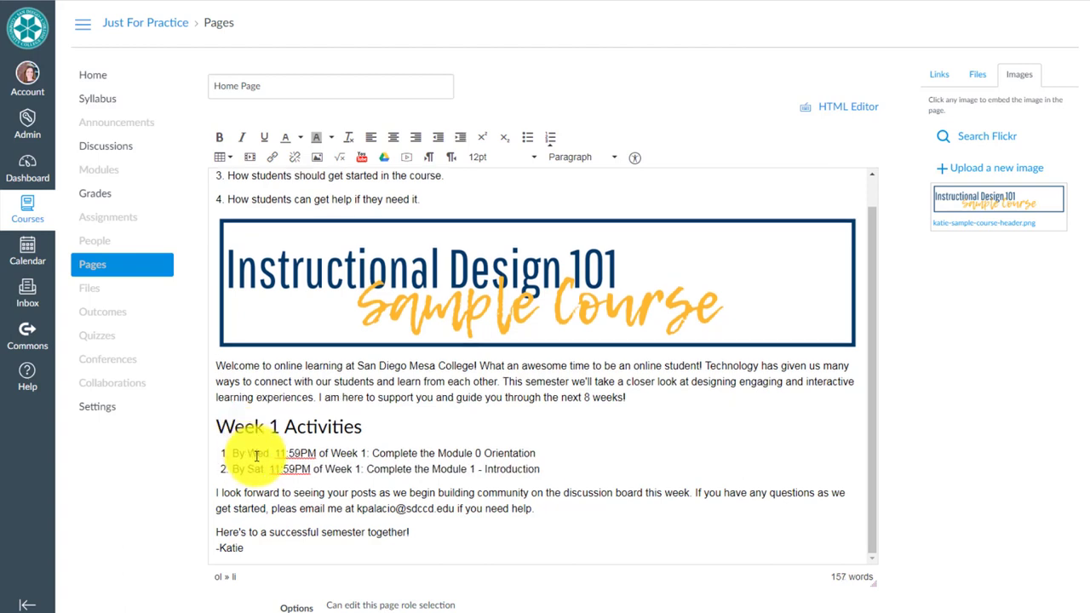
left_click(275, 481)
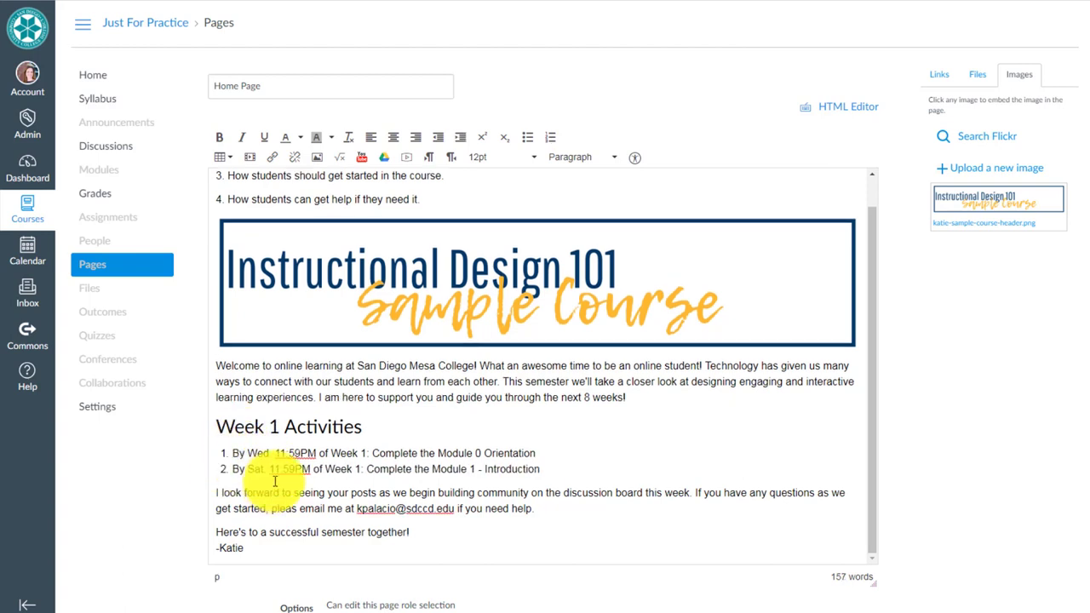
- Link 'San Diego Mesa College' to the college website
scroll(275, 482, "down", 1)
scroll(275, 469, "up", 1)
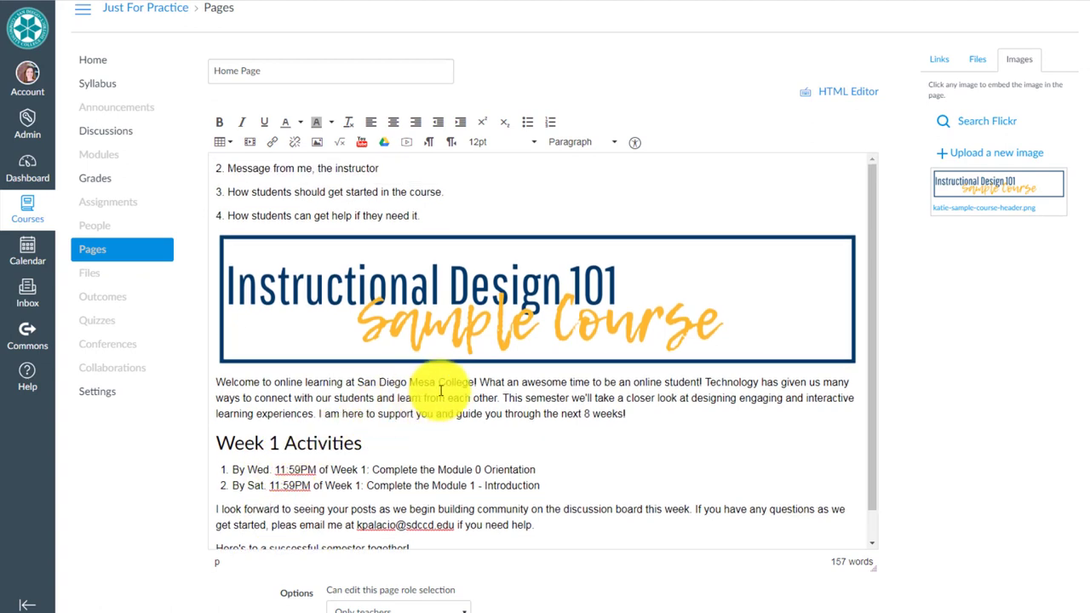
left_click_drag(475, 382, 358, 384)
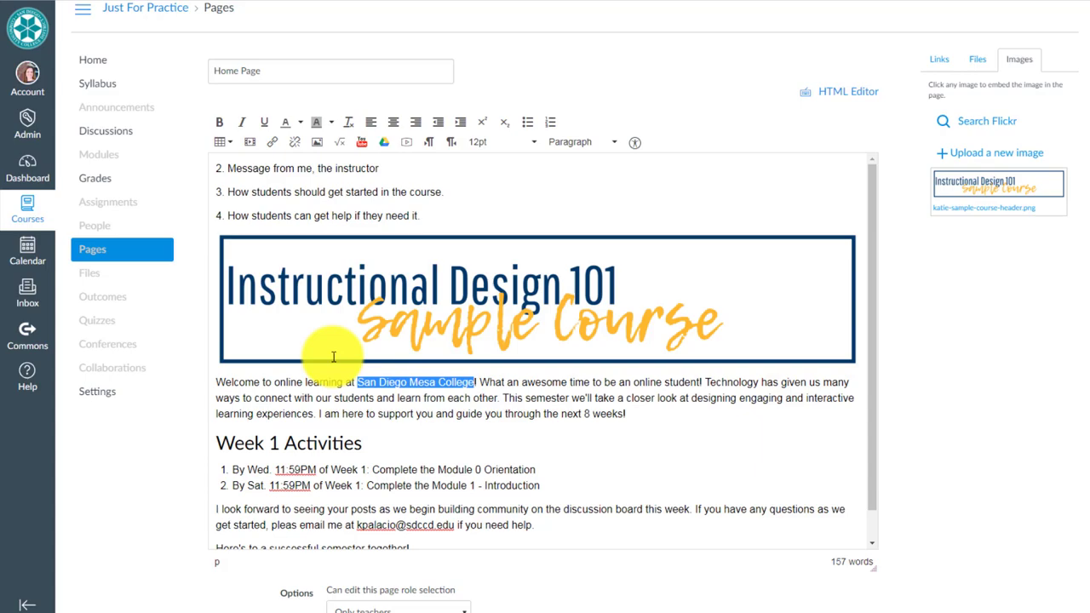
left_click(272, 143)
type("sdmesa.edu")
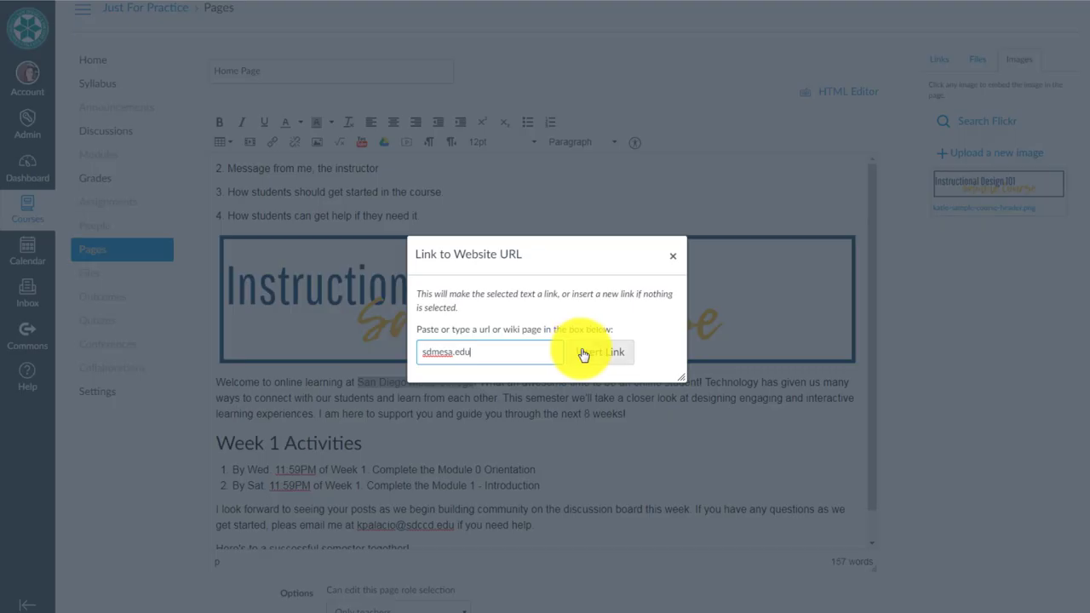
left_click(591, 352)
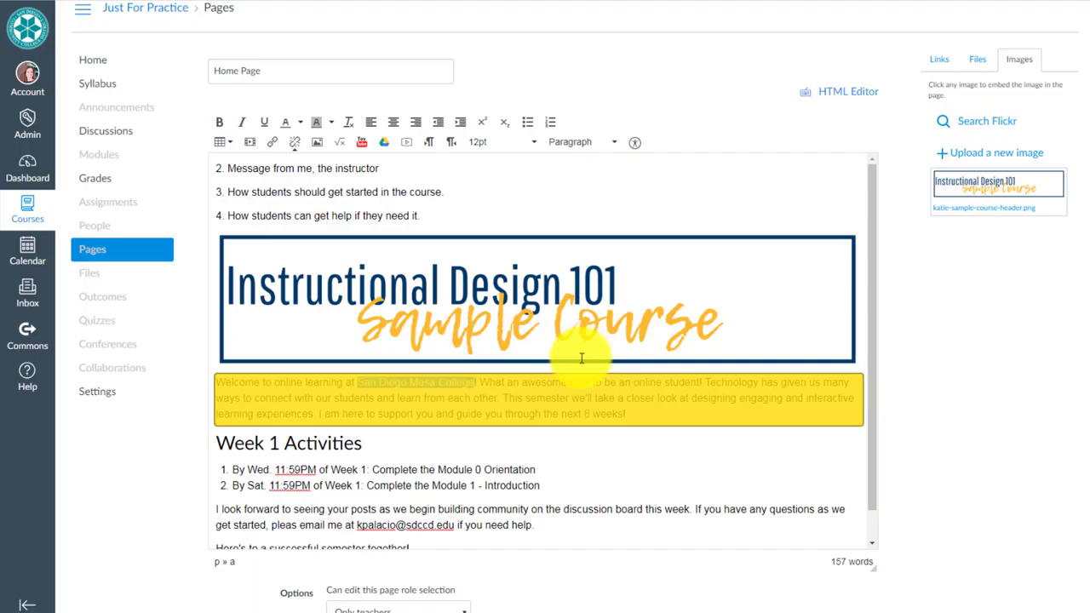
left_click(600, 478)
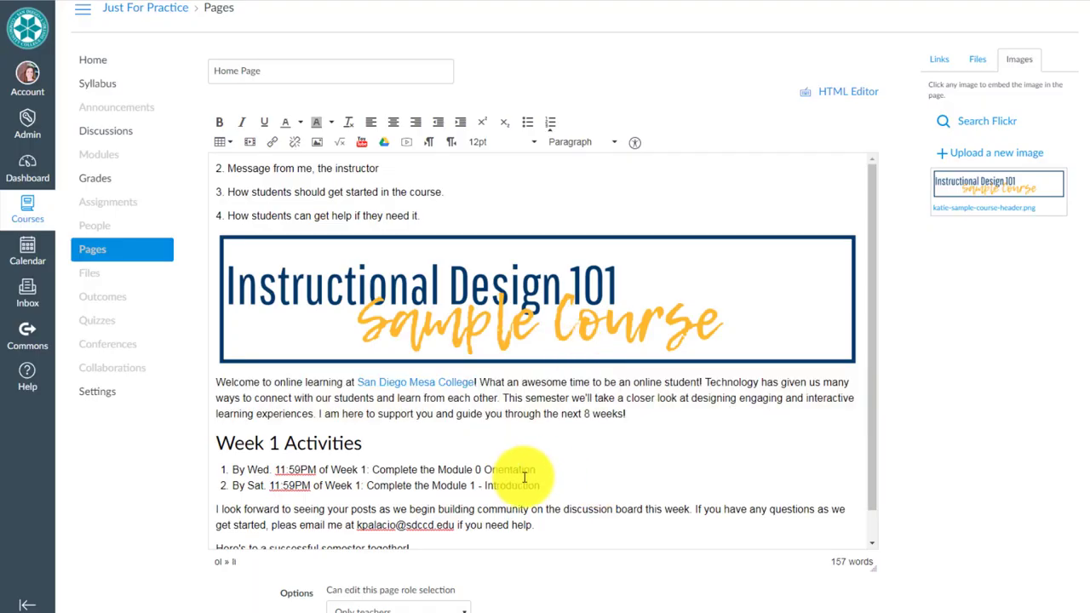
- Link the instructor's email address with a mailto link and enlarge the editing area
scroll(520, 477, "down", 1)
left_click_drag(454, 494, 358, 497)
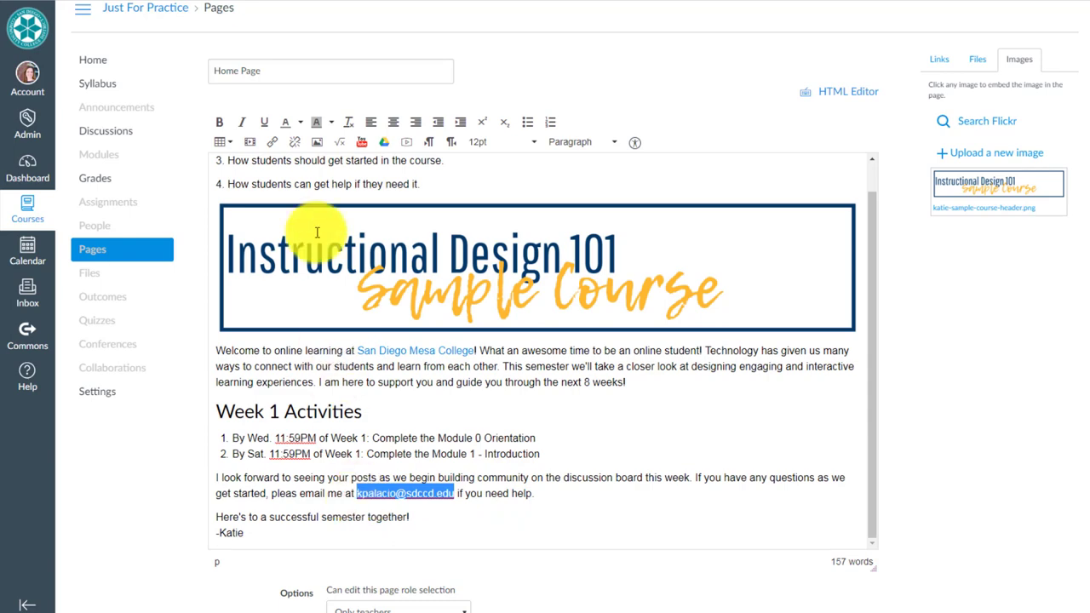
left_click(272, 144)
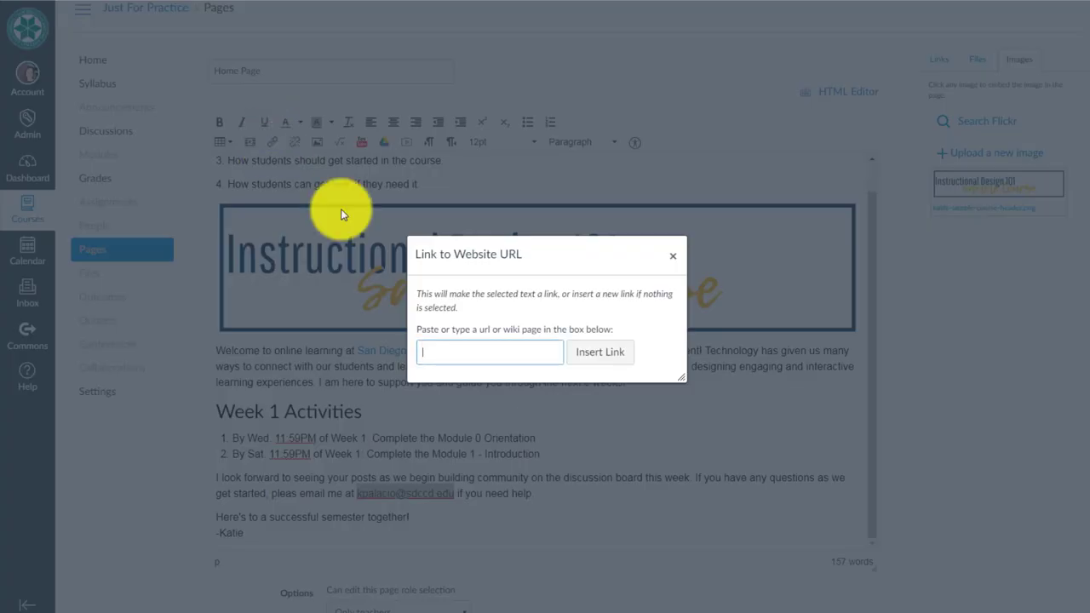
type("mailto:")
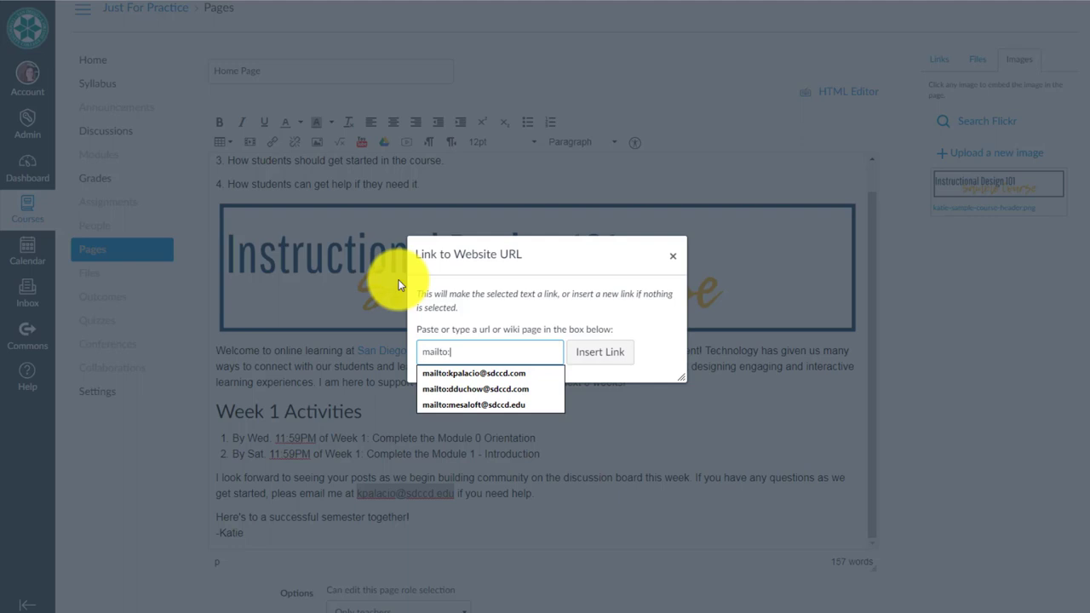
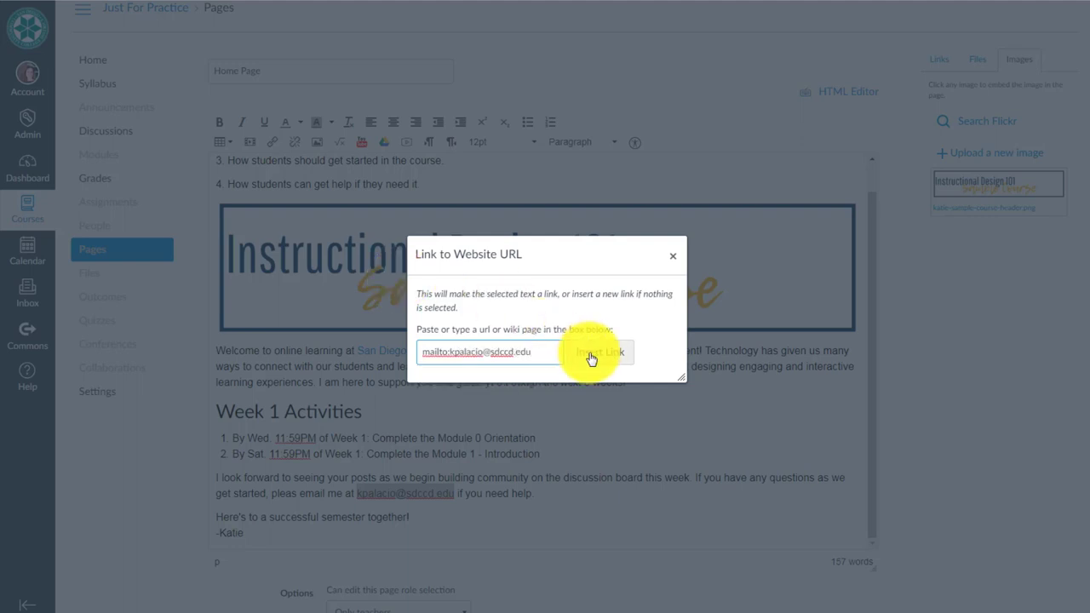
left_click(597, 352)
left_click(533, 532)
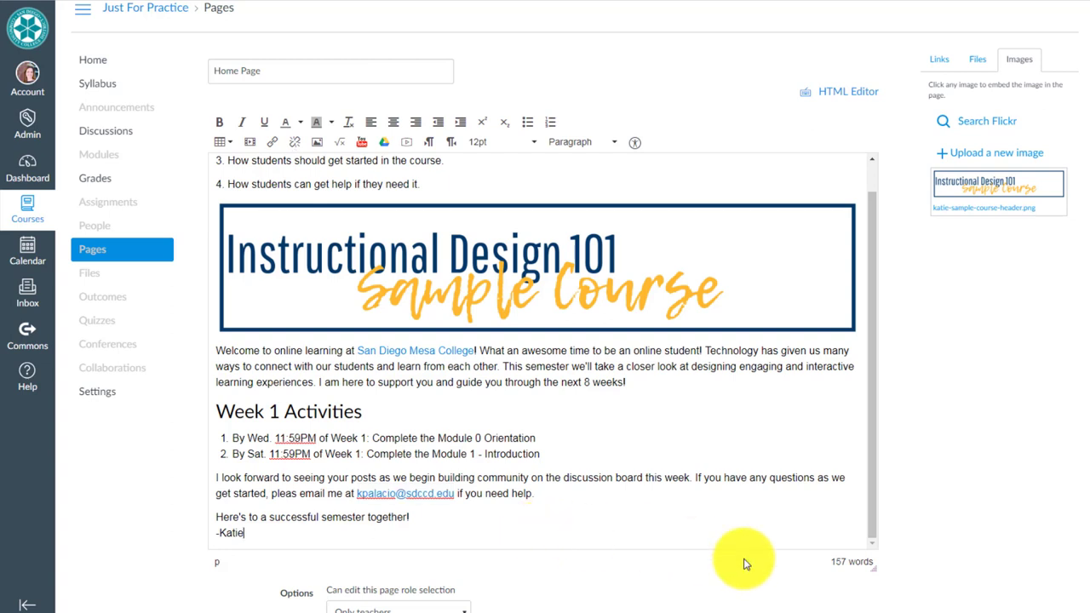
left_click_drag(872, 566, 882, 596)
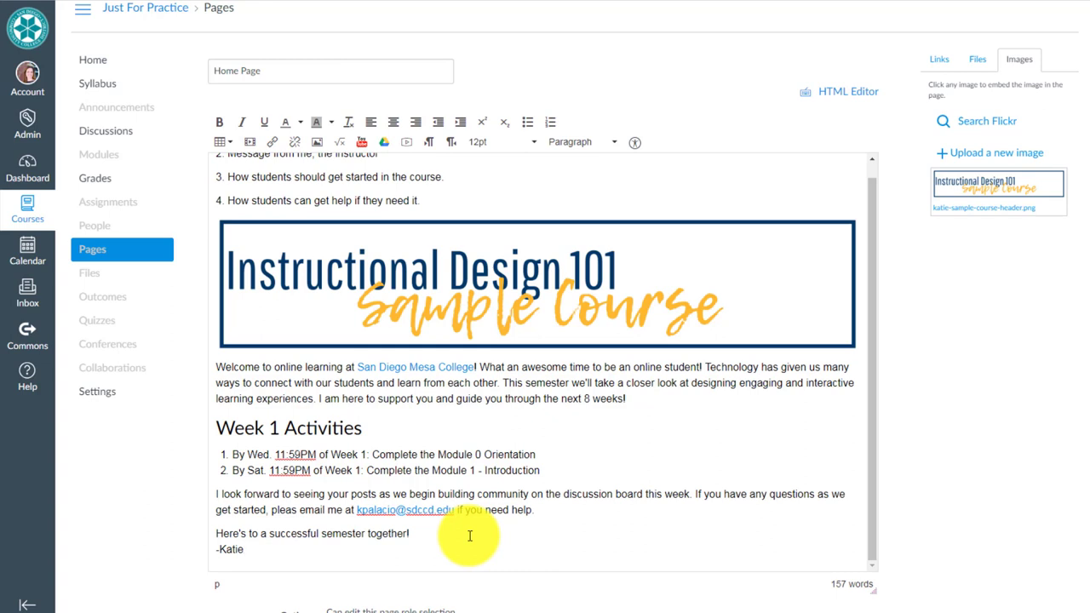
- Delete the instructor-message outline line and add a hyphen before 'Orientation' in list item 1
scroll(469, 535, "up", 1)
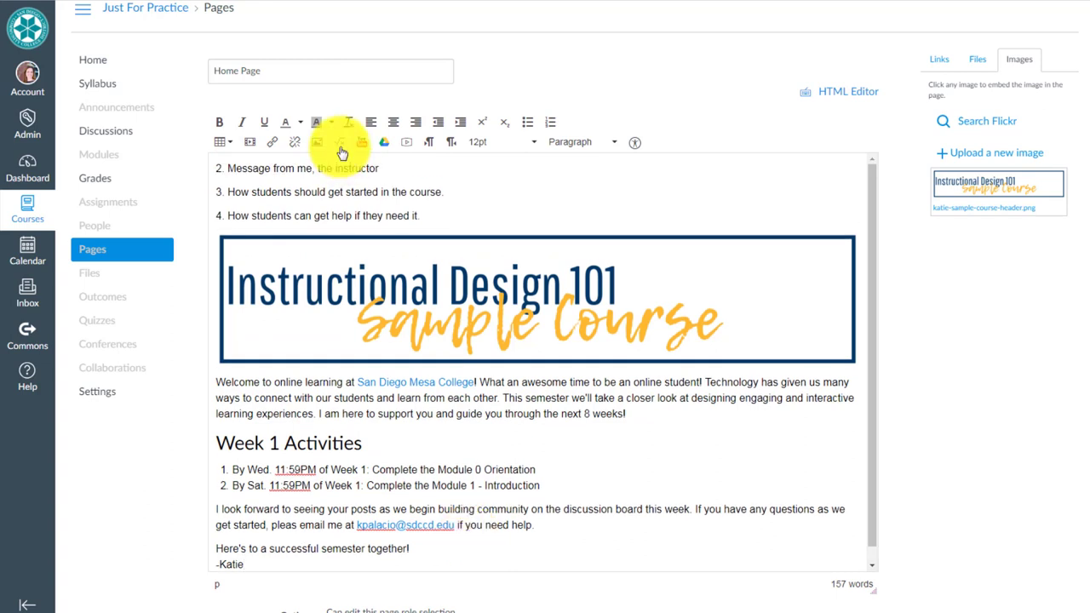
left_click_drag(379, 168, 226, 173)
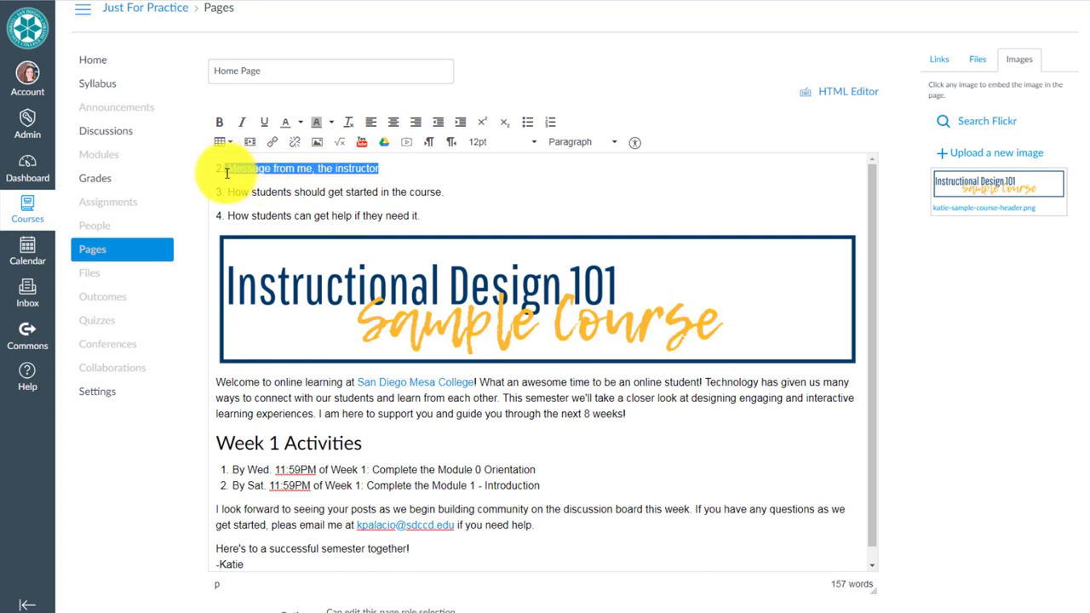
key("BackSpace")
key("BackSpace")
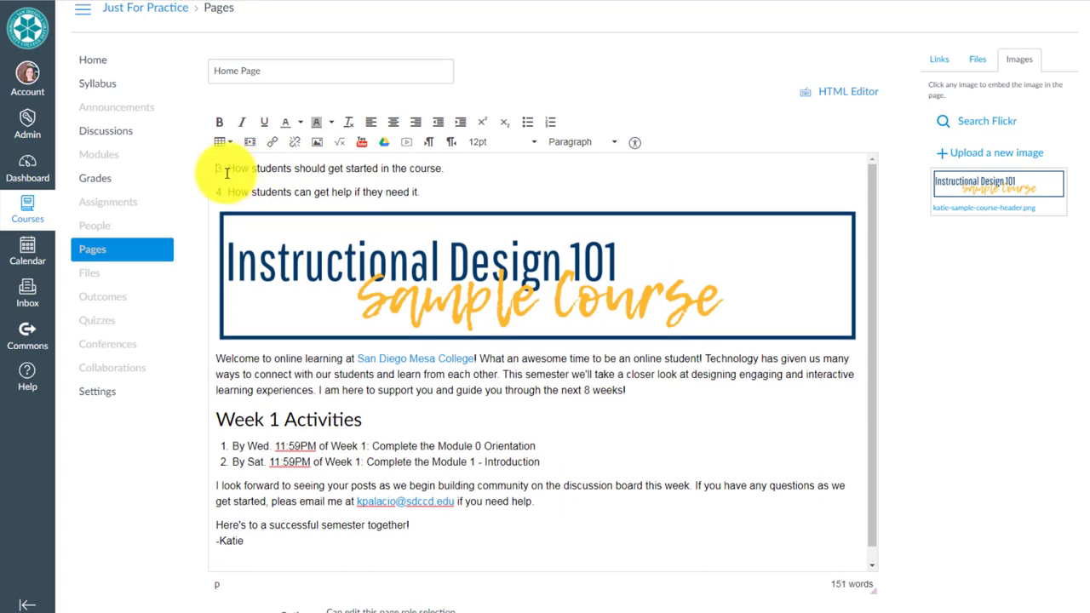
left_click(264, 168)
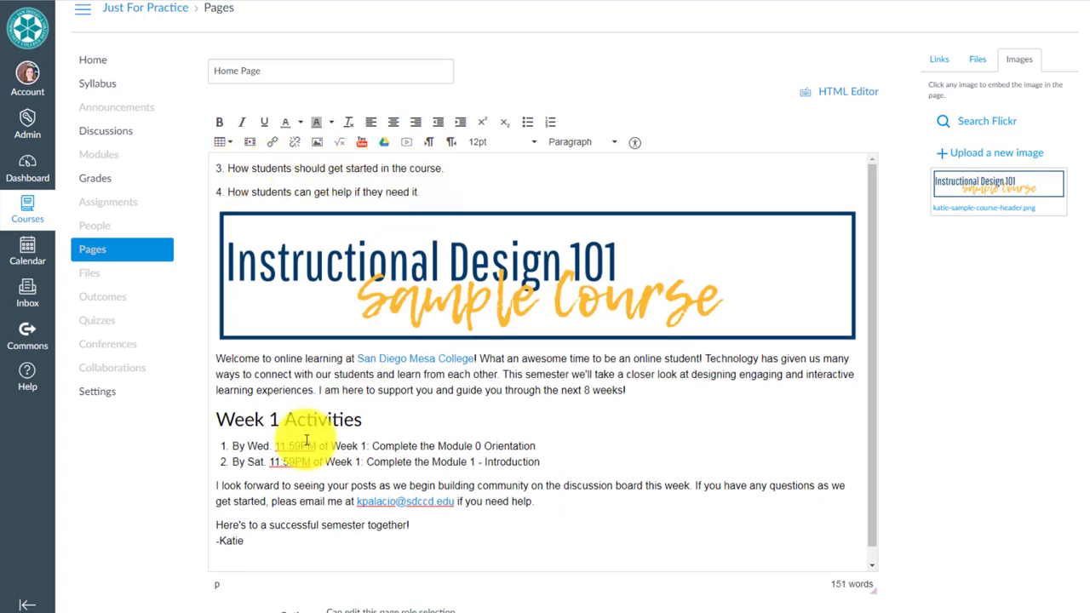
left_click(245, 462)
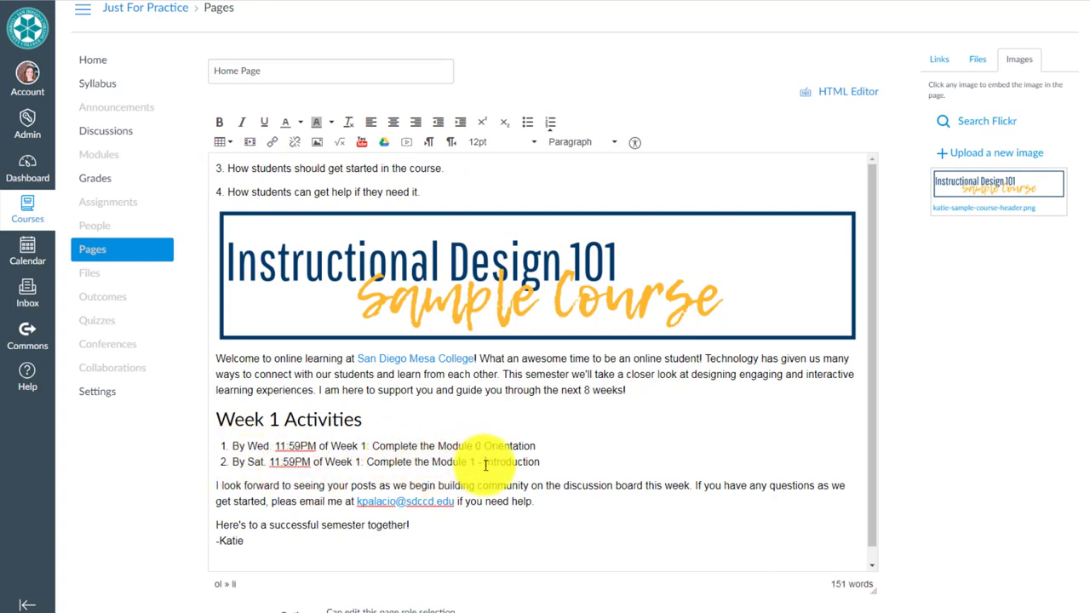
type("-")
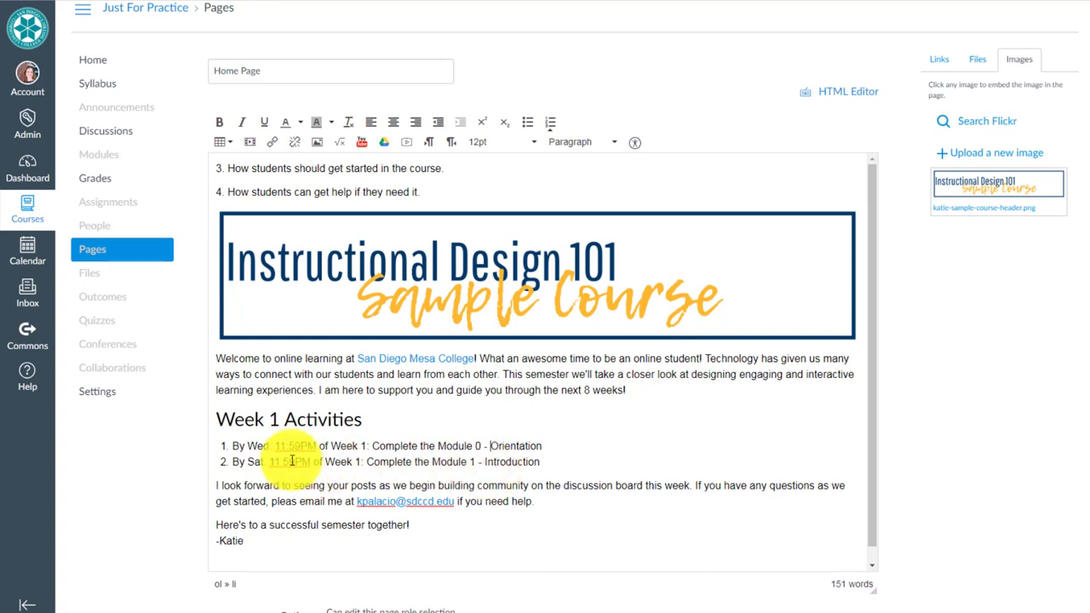
- Delete the remaining outline lines and empty paragraphs above the banner
left_click_drag(440, 169, 219, 170)
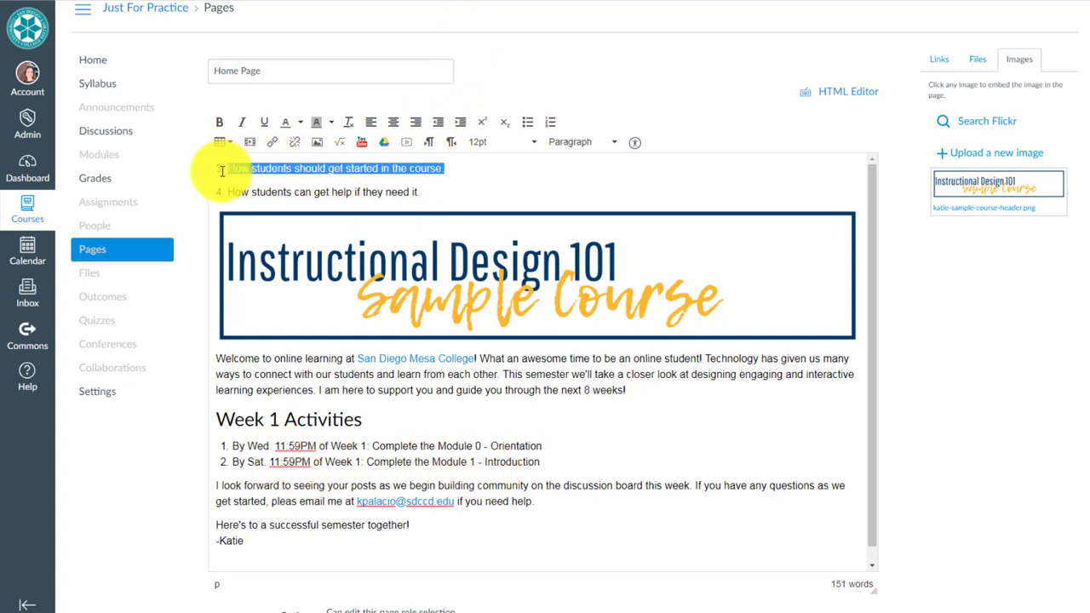
key("BackSpace")
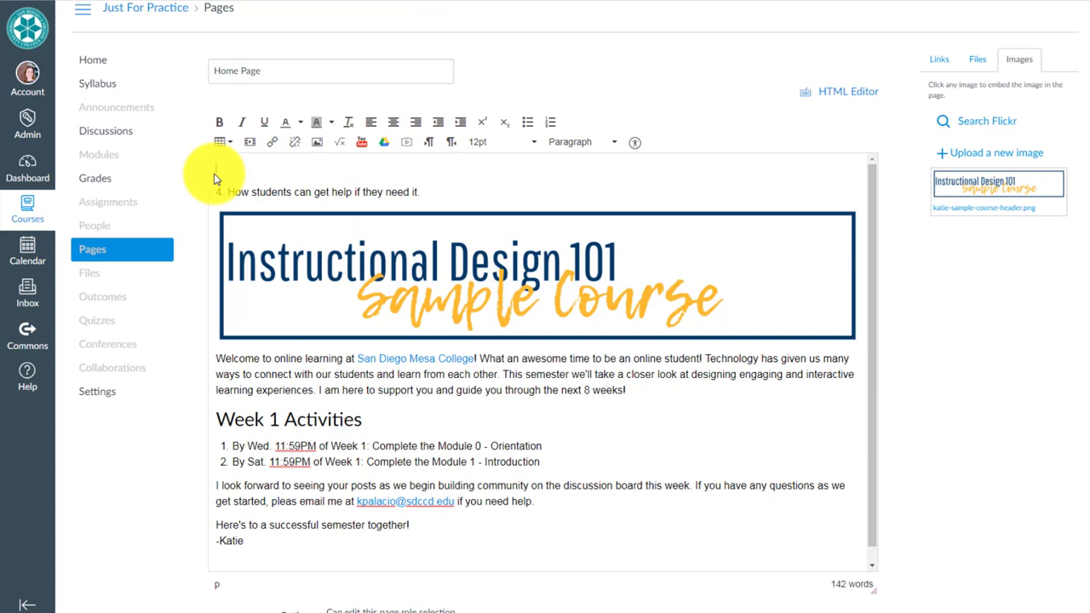
key("BackSpace")
left_click(406, 517)
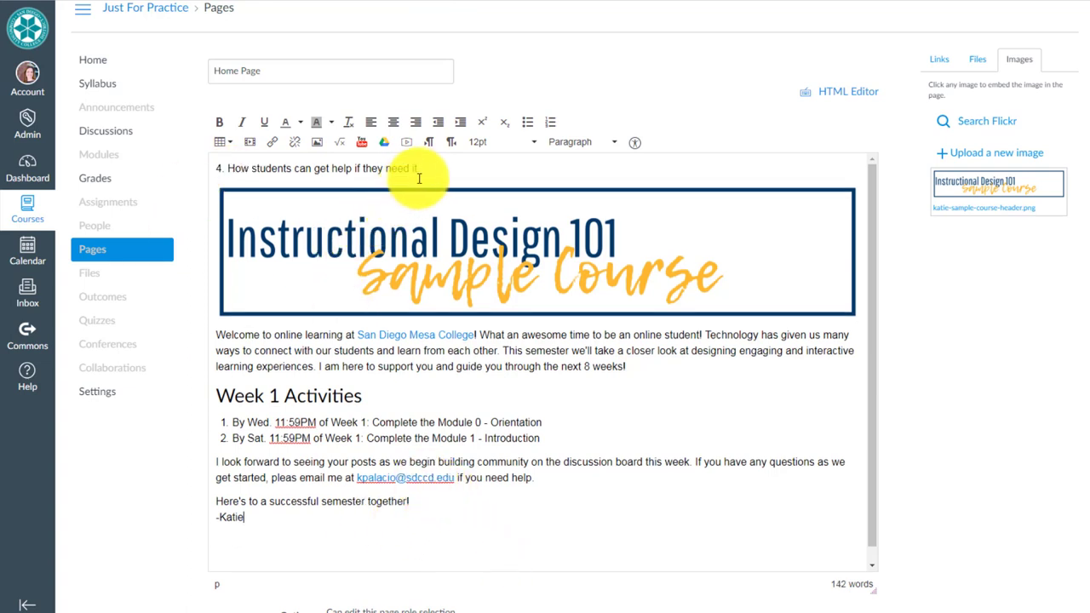
left_click_drag(421, 169, 219, 172)
key("BackSpace")
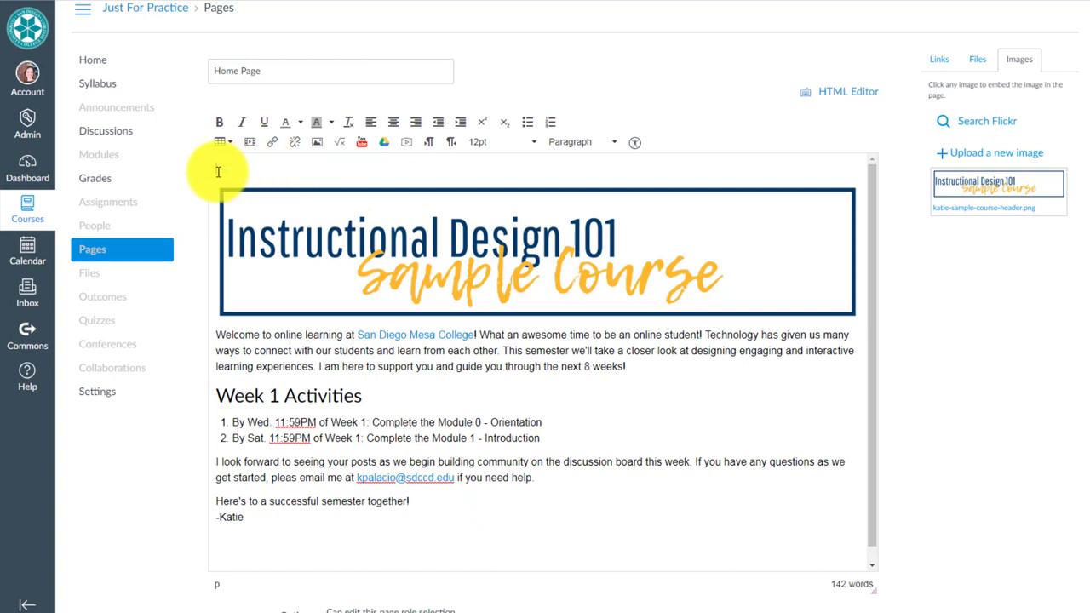
key("BackSpace")
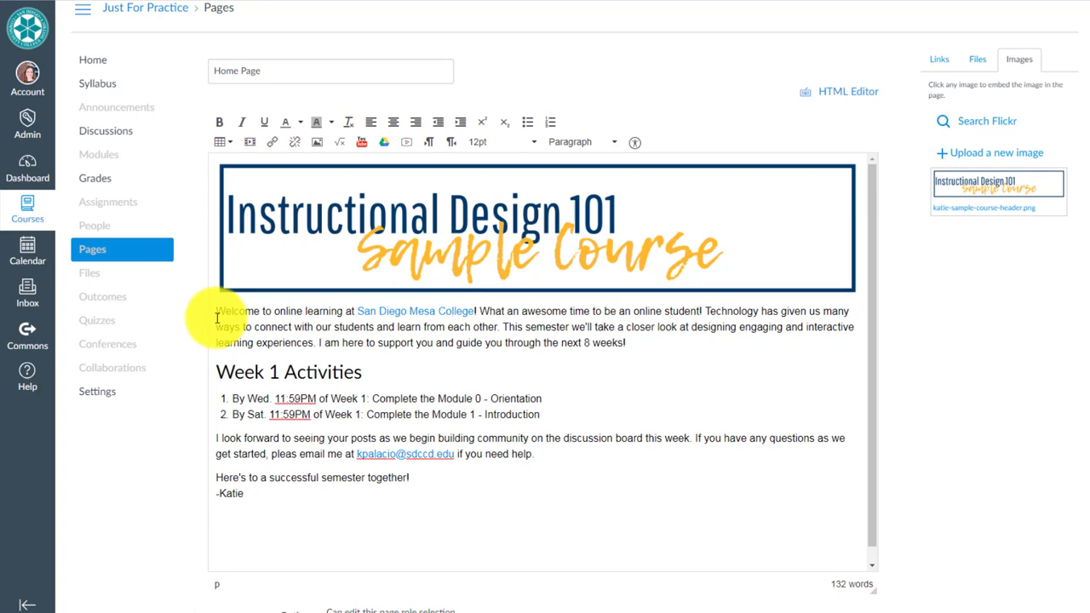
- With the cursor after the Week 1 Activities heading, choose the instructor photo file for upload
left_click(380, 373)
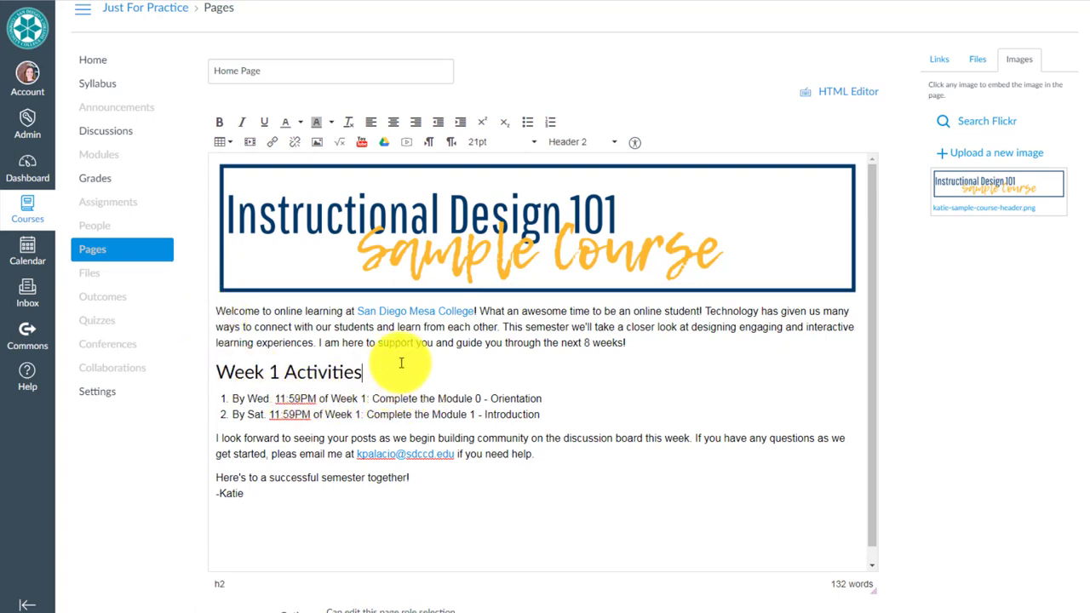
left_click(1017, 60)
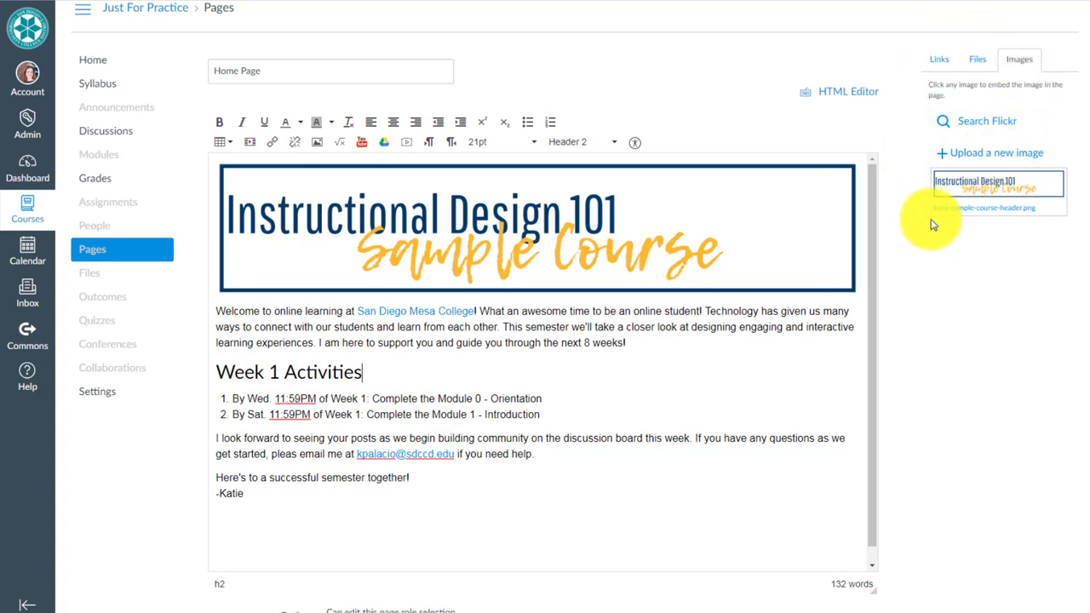
left_click(998, 162)
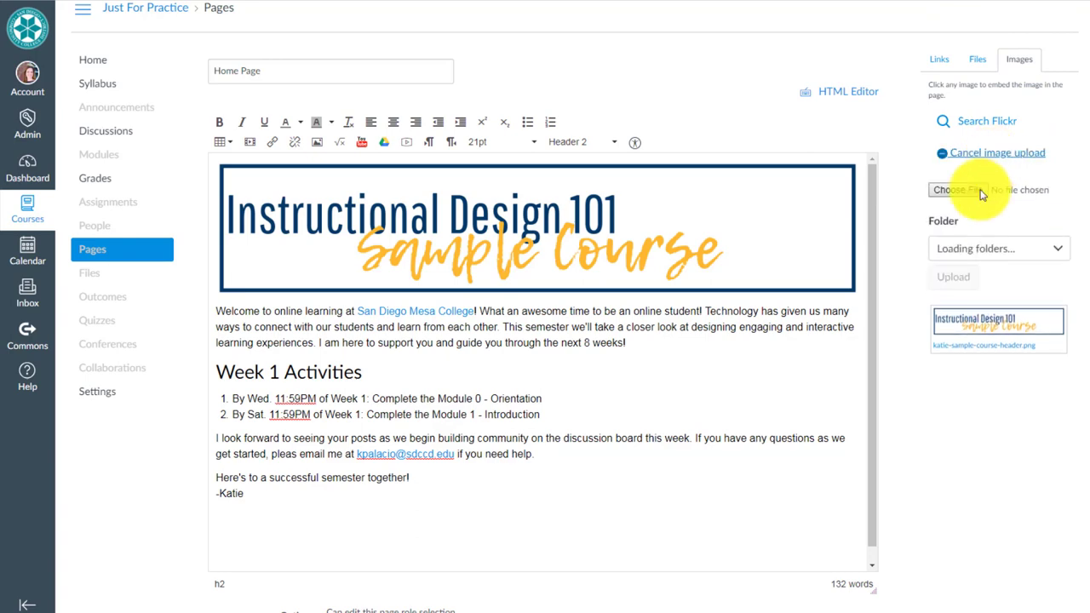
left_click(962, 187)
left_click(370, 85)
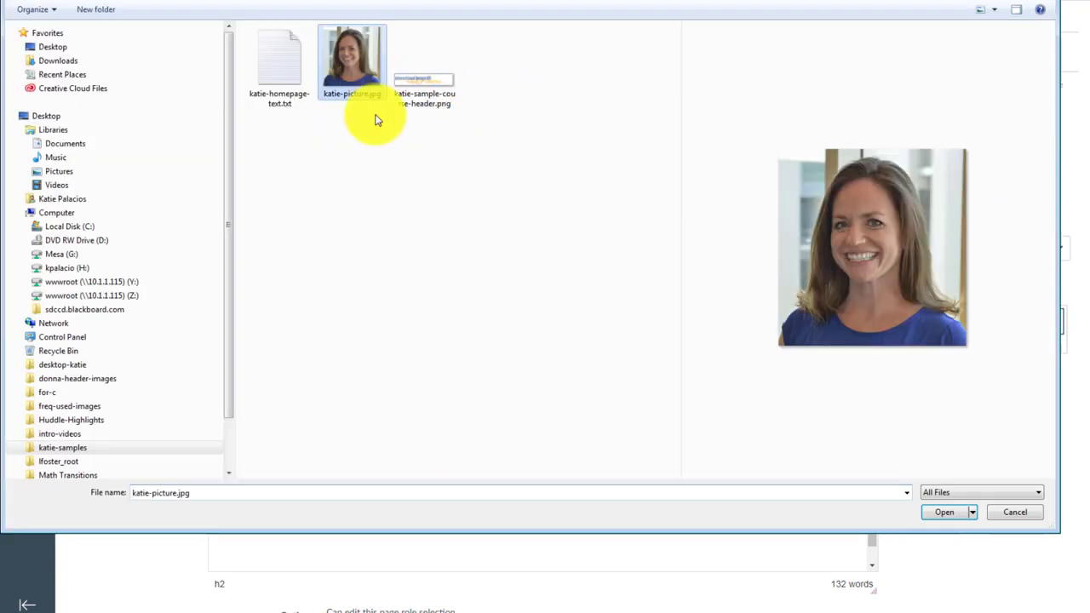
left_click(947, 514)
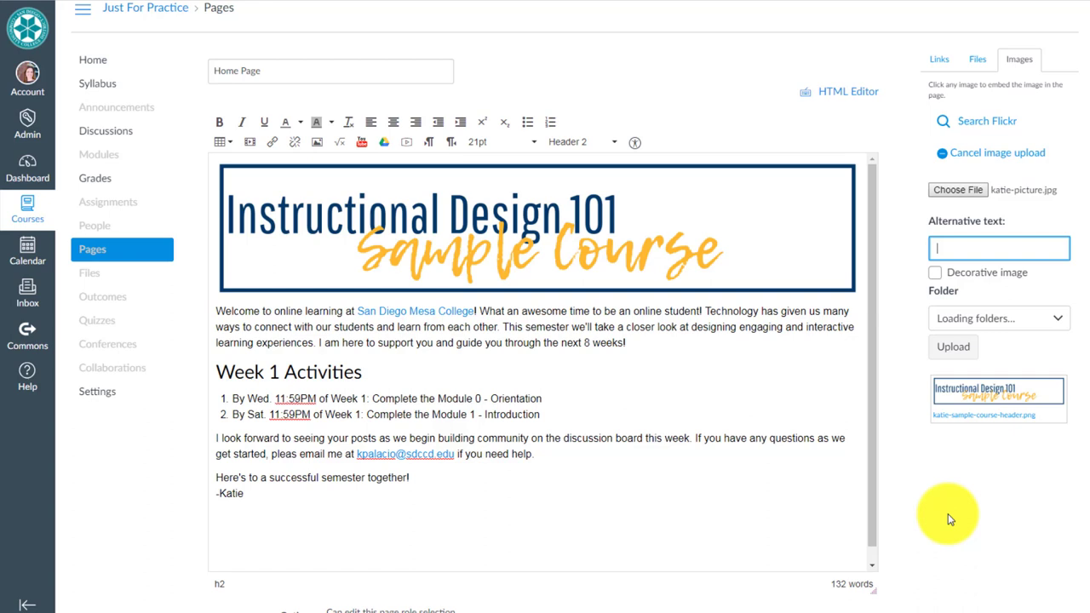
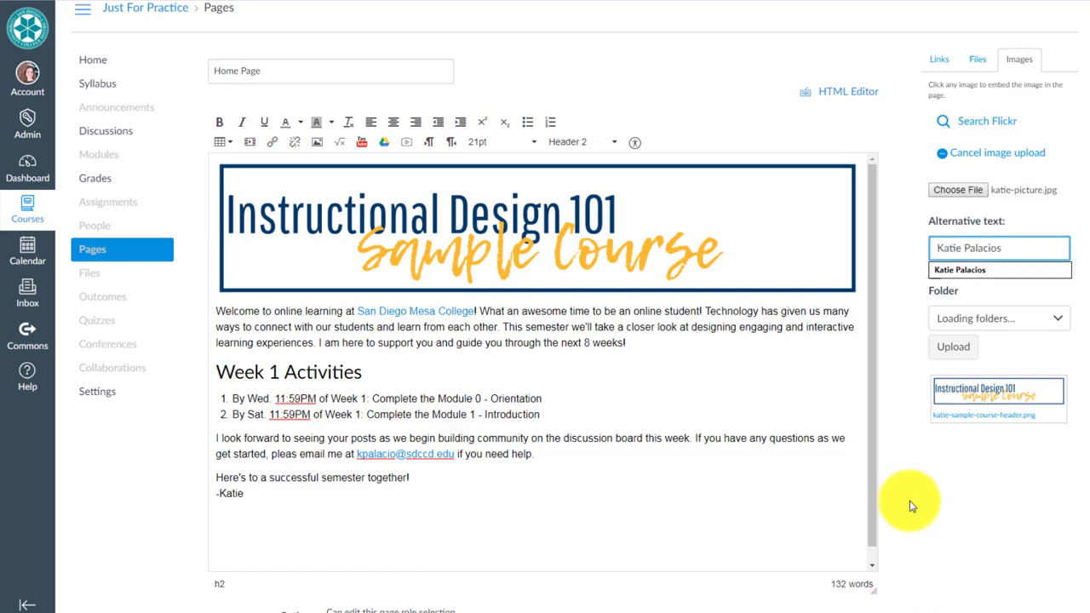
- Enter the instructor's name as alt text and upload the photo into the page
left_click(960, 269)
left_click(957, 346)
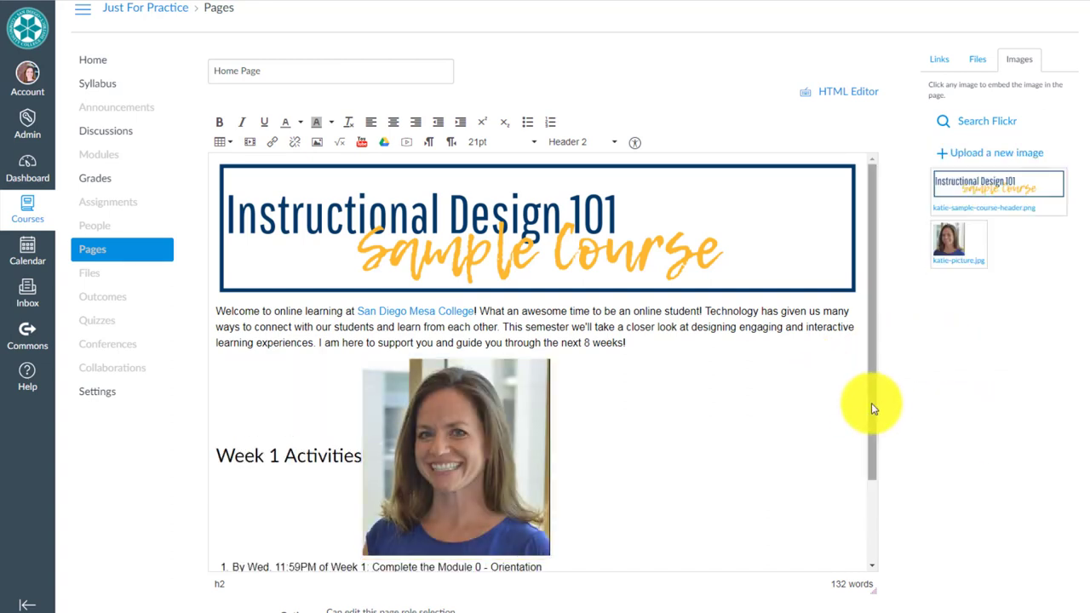
- Resize the instructor photo smaller and align it right beside the Week 1 list
left_click_drag(871, 403, 868, 468)
left_click(499, 430)
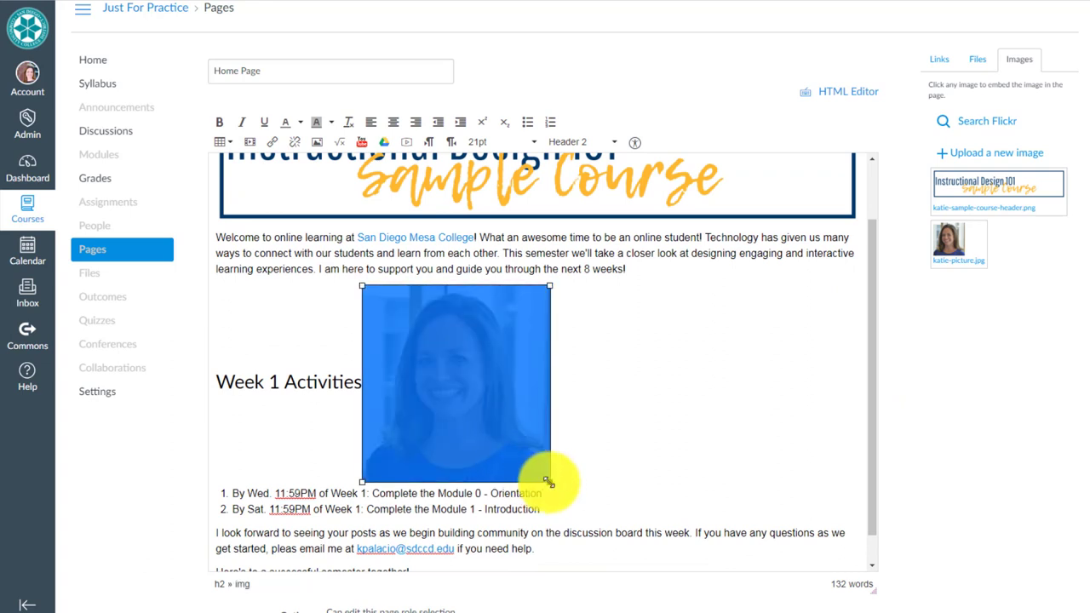
left_click_drag(549, 482, 456, 404)
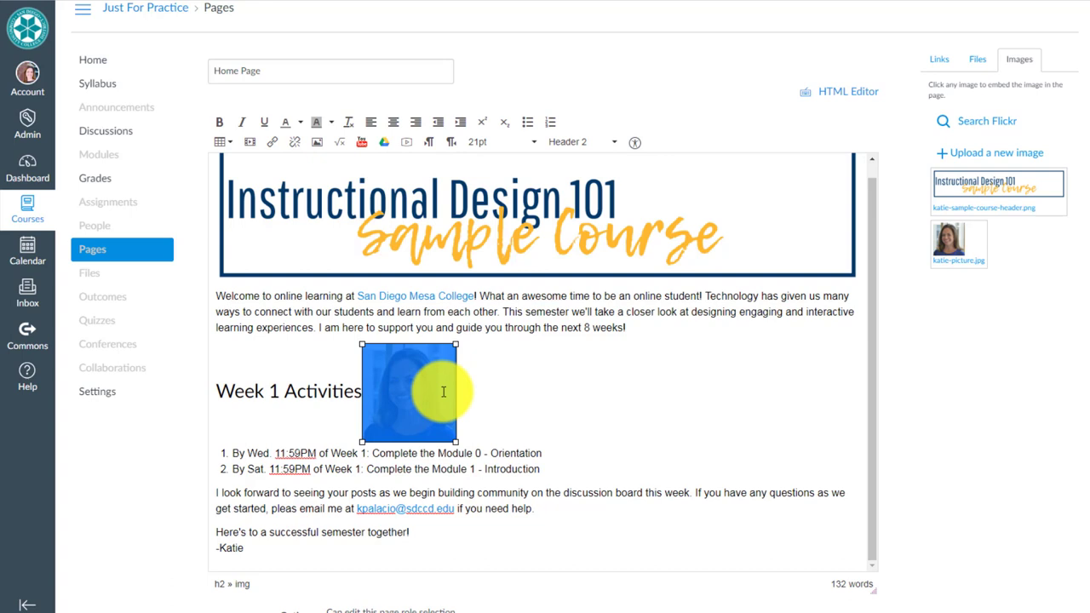
left_click(415, 122)
left_click(634, 387)
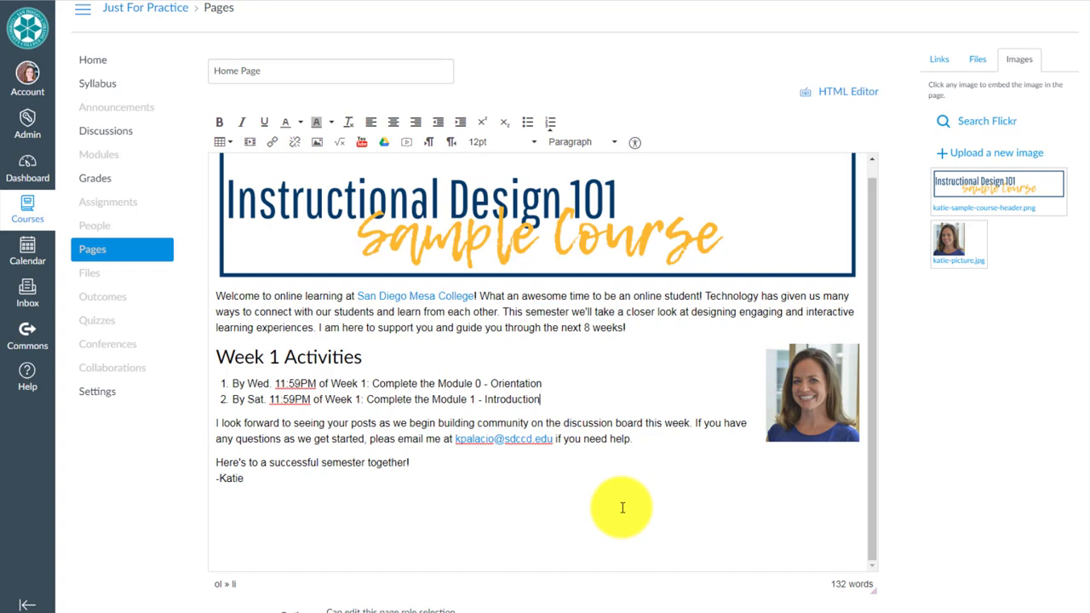
scroll(623, 508, "up", 1)
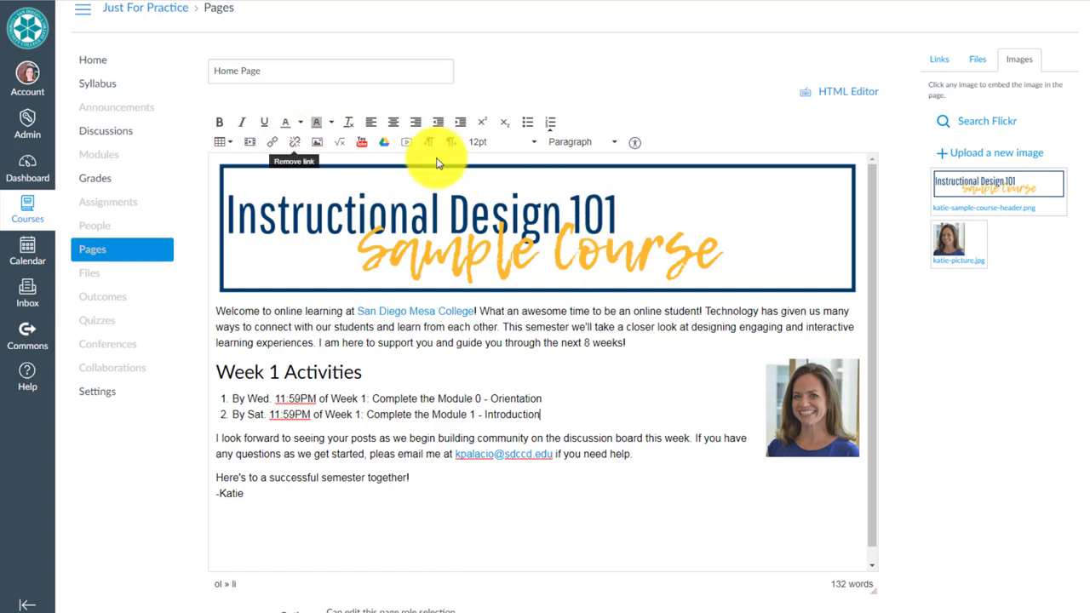
left_click(409, 243)
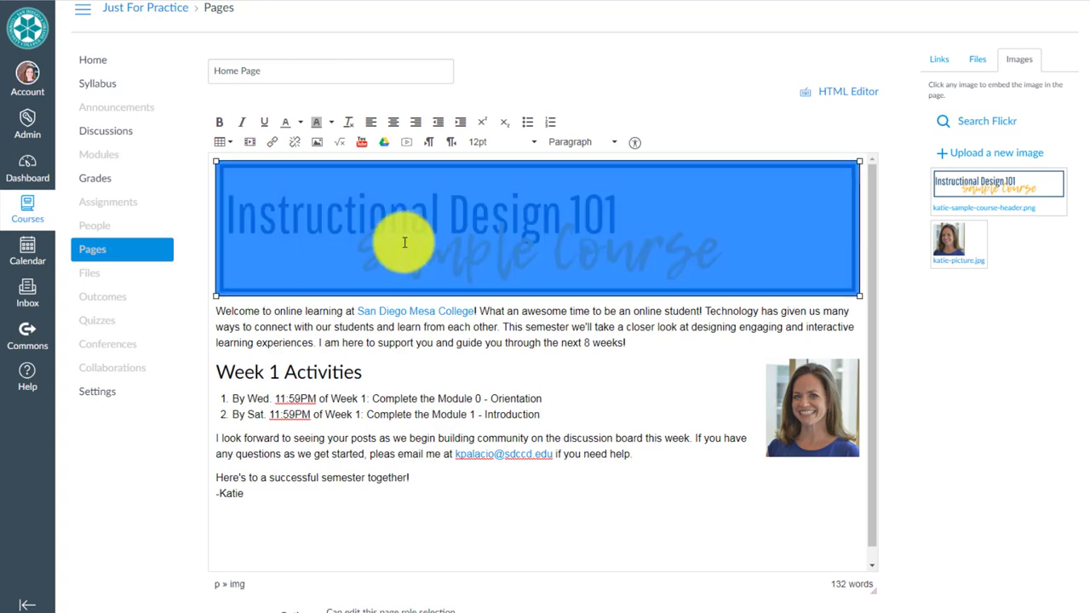
left_click(567, 327)
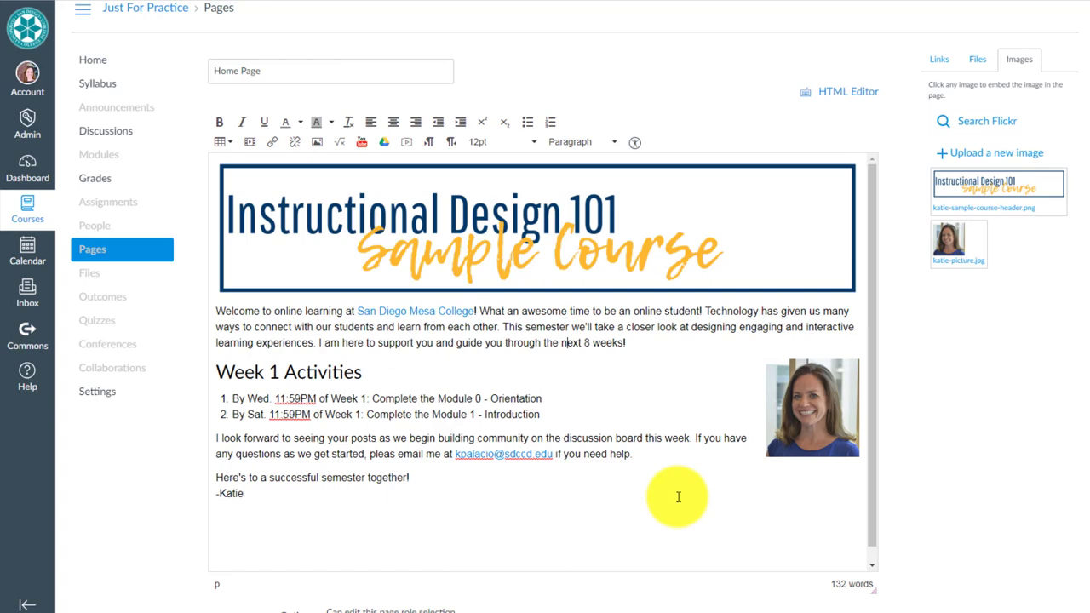
scroll(679, 496, "down", 1)
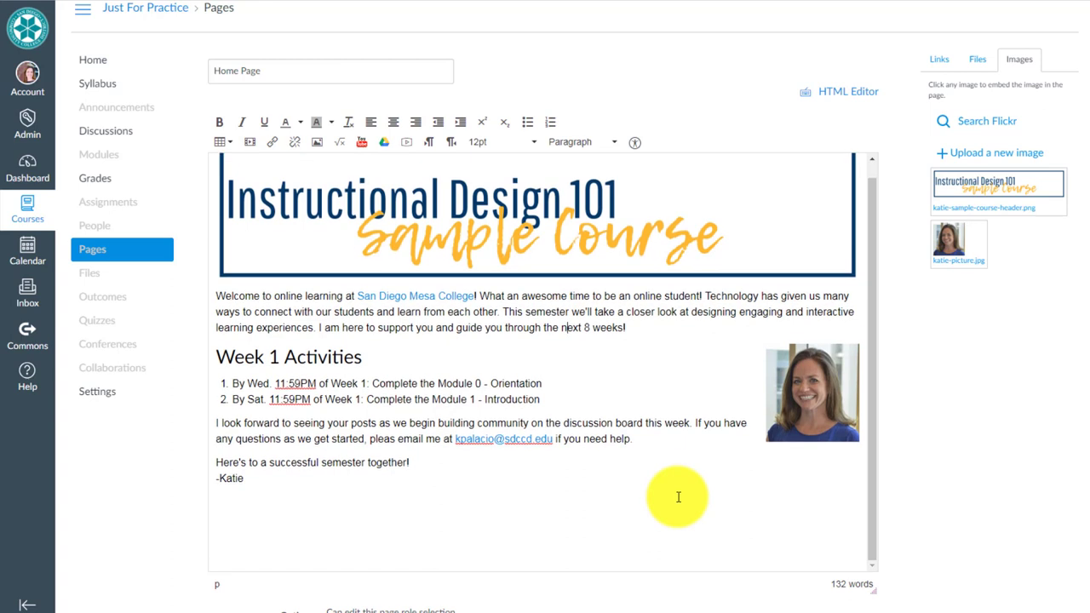
scroll(679, 496, "up", 1)
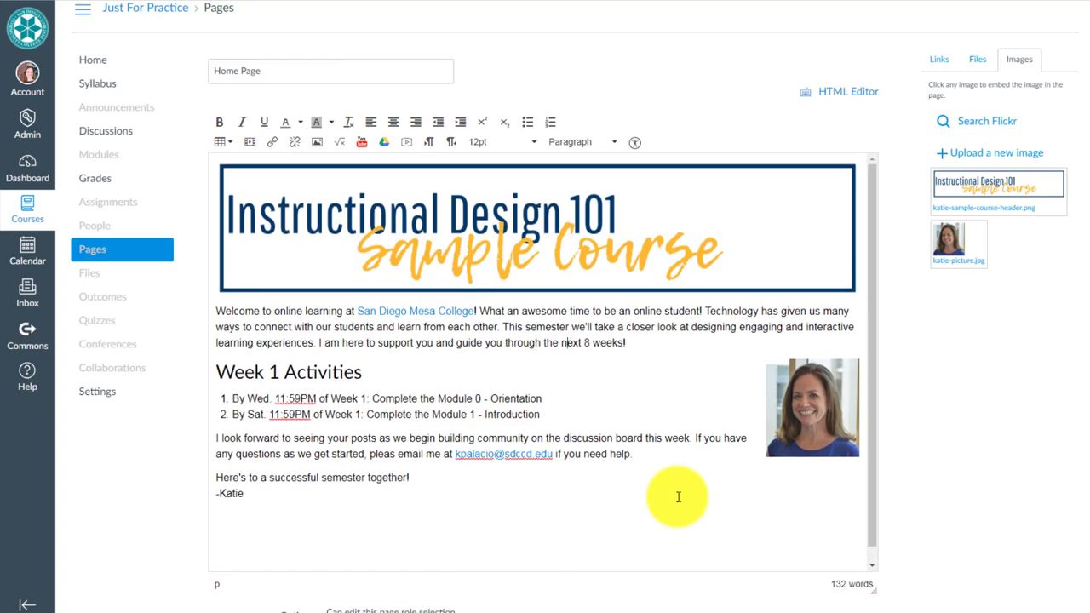